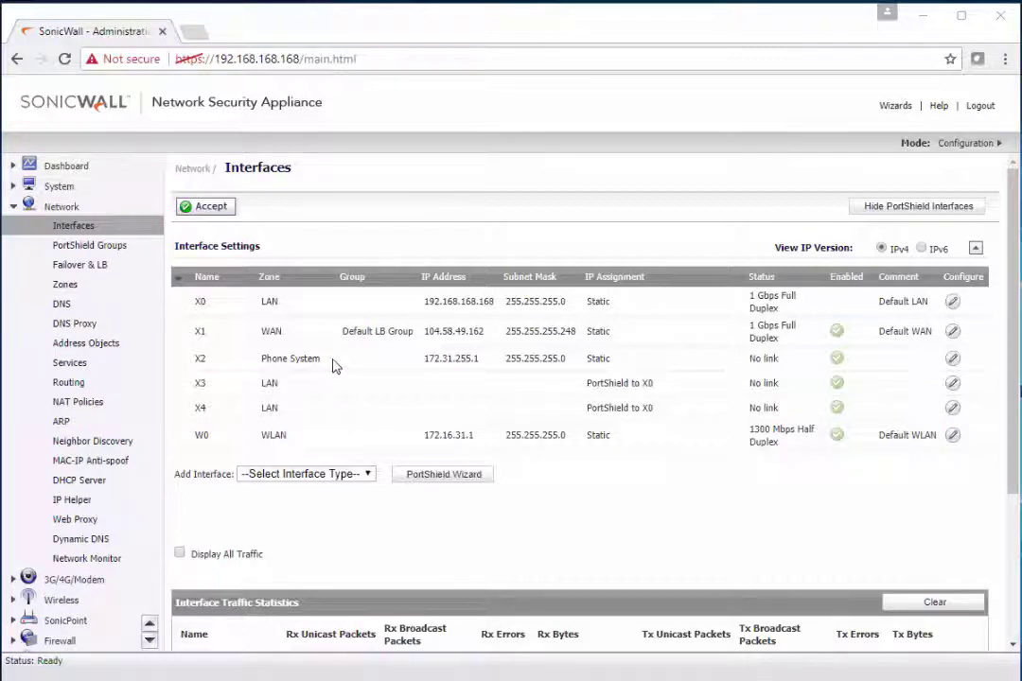
Add a trusted Sales zone with Gateway AV, Anti-Spyware, IPS and App Control enabled
click(68, 287)
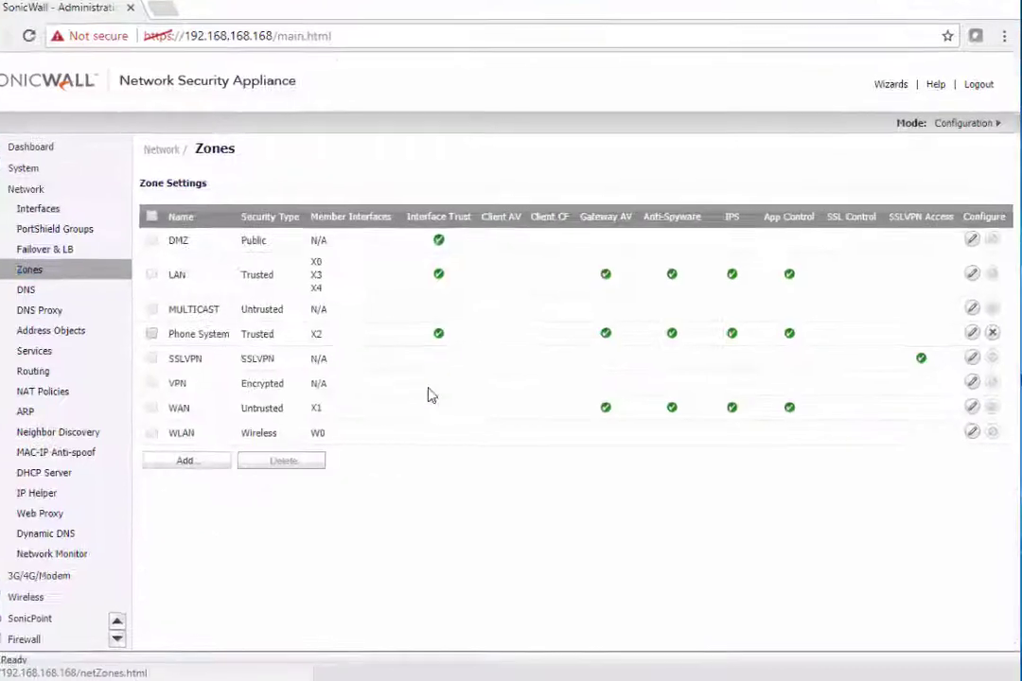
click(137, 453)
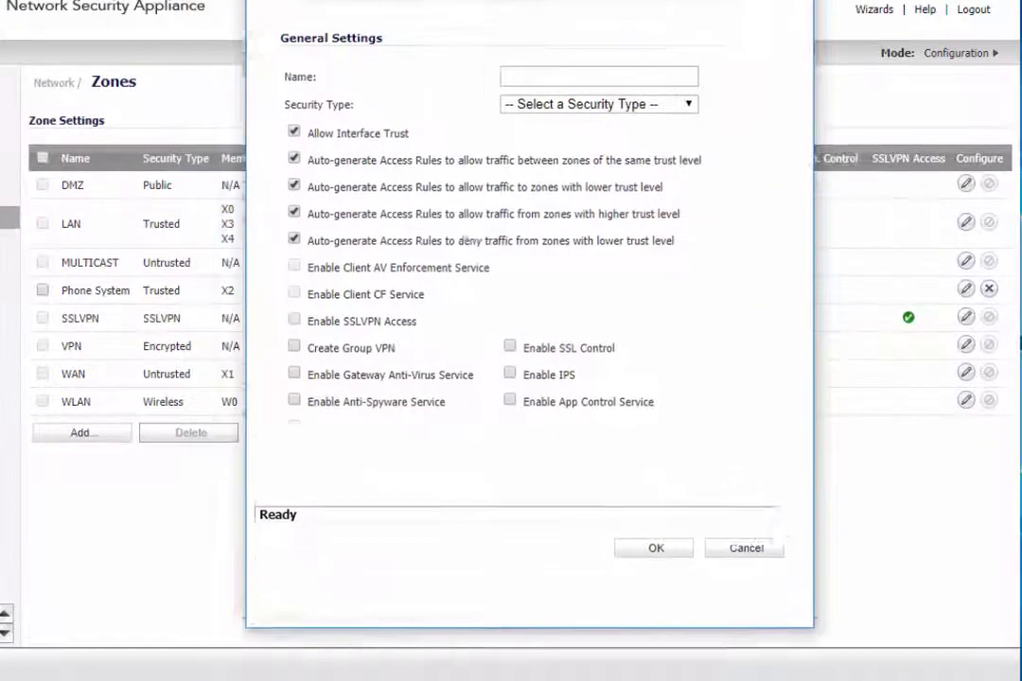
click(651, 155)
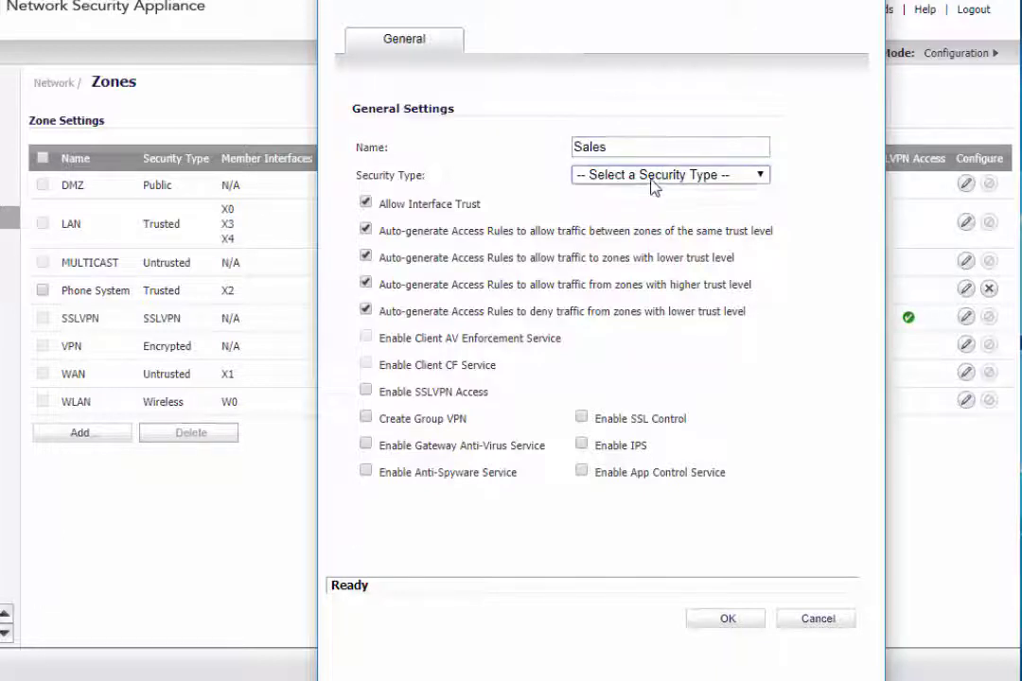
click(653, 176)
click(659, 210)
click(582, 445)
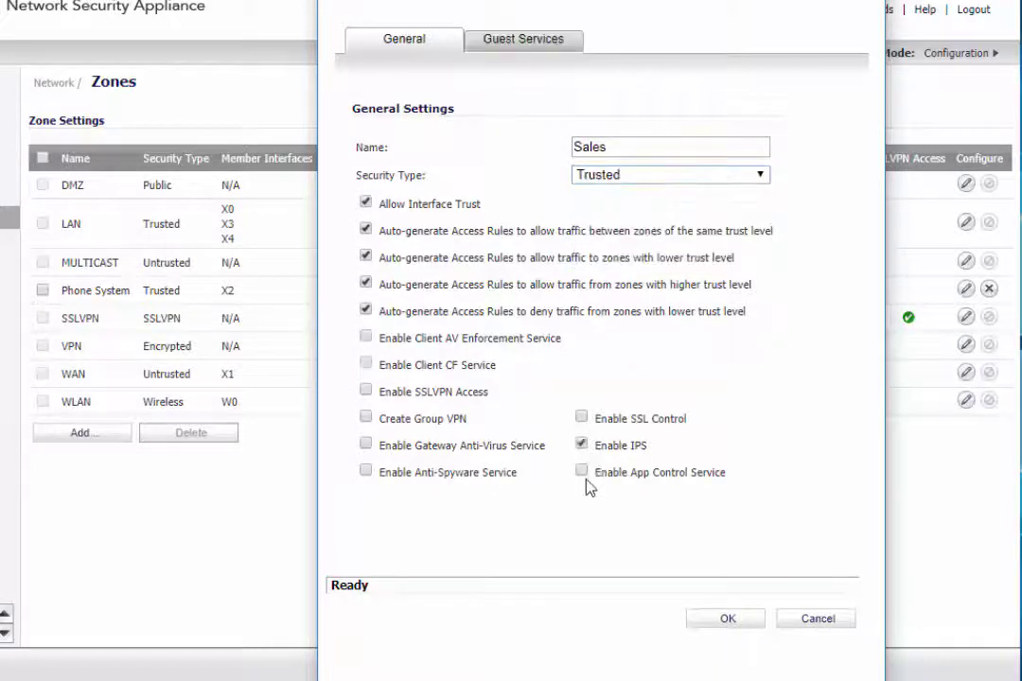
click(365, 471)
click(365, 444)
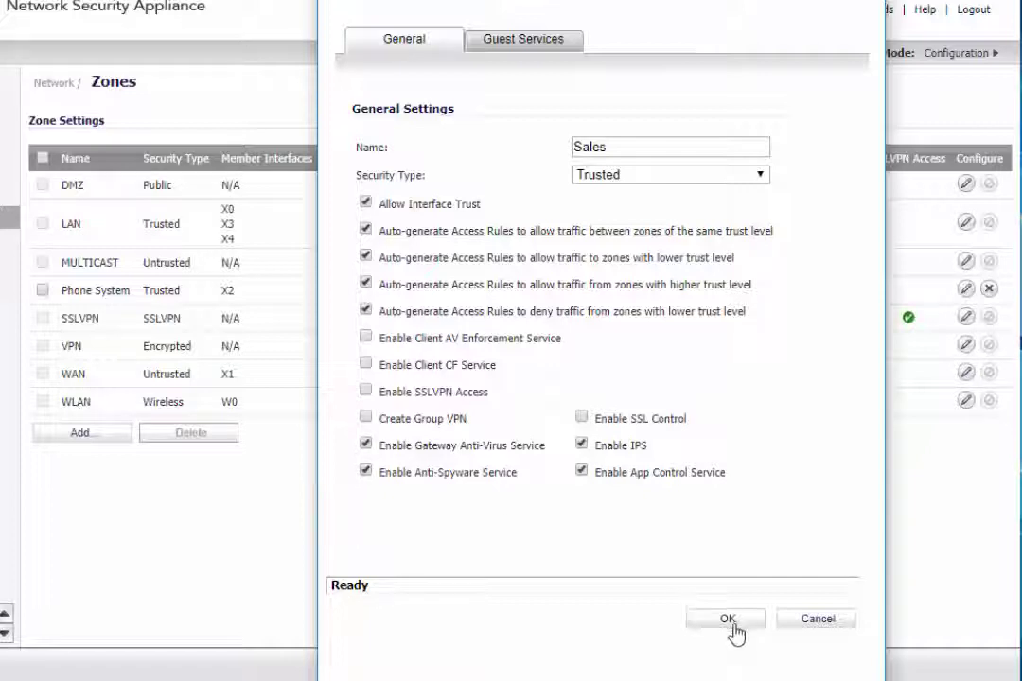
click(730, 620)
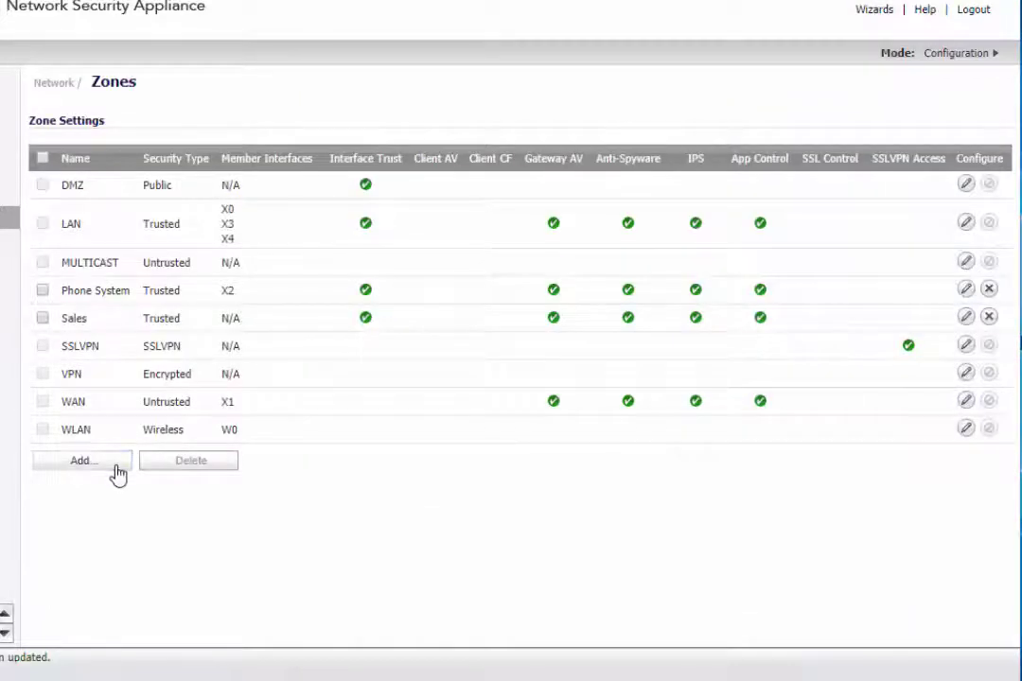
Add a trusted zone typed as 'Englneers' with Gateway AV, Anti-Spyware, IPS and App Control enabled
click(115, 464)
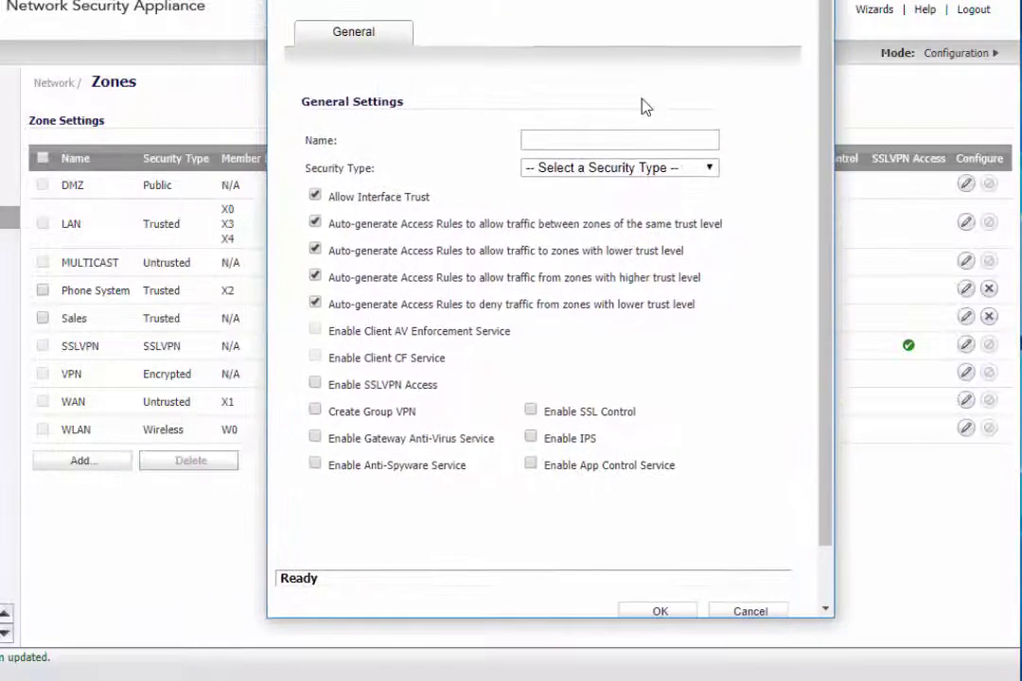
click(633, 139)
text(Engl)
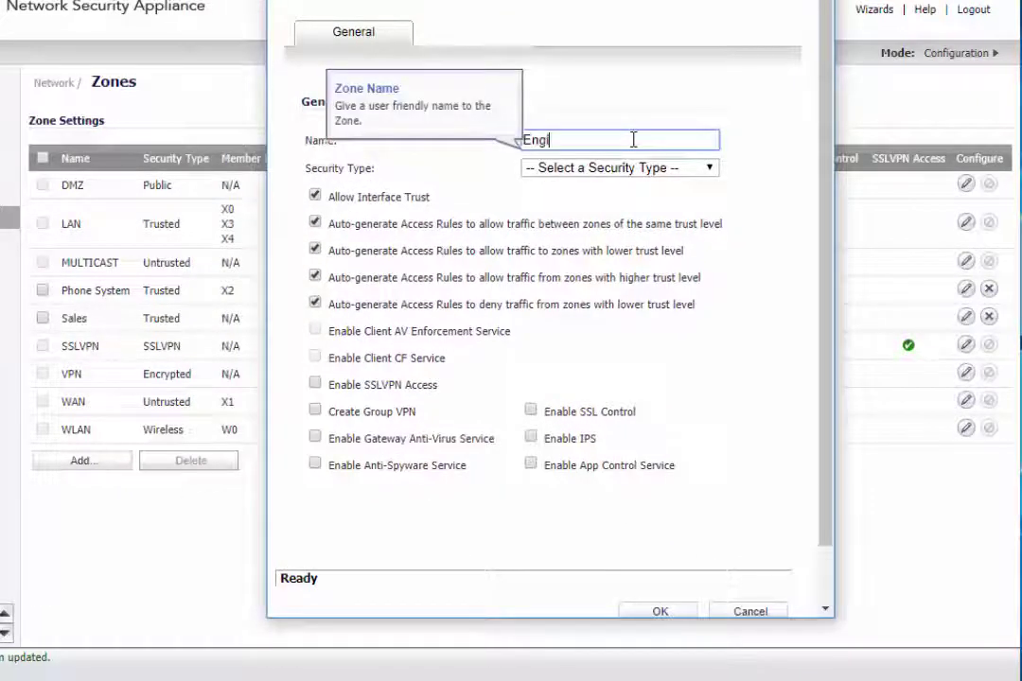
text(neers)
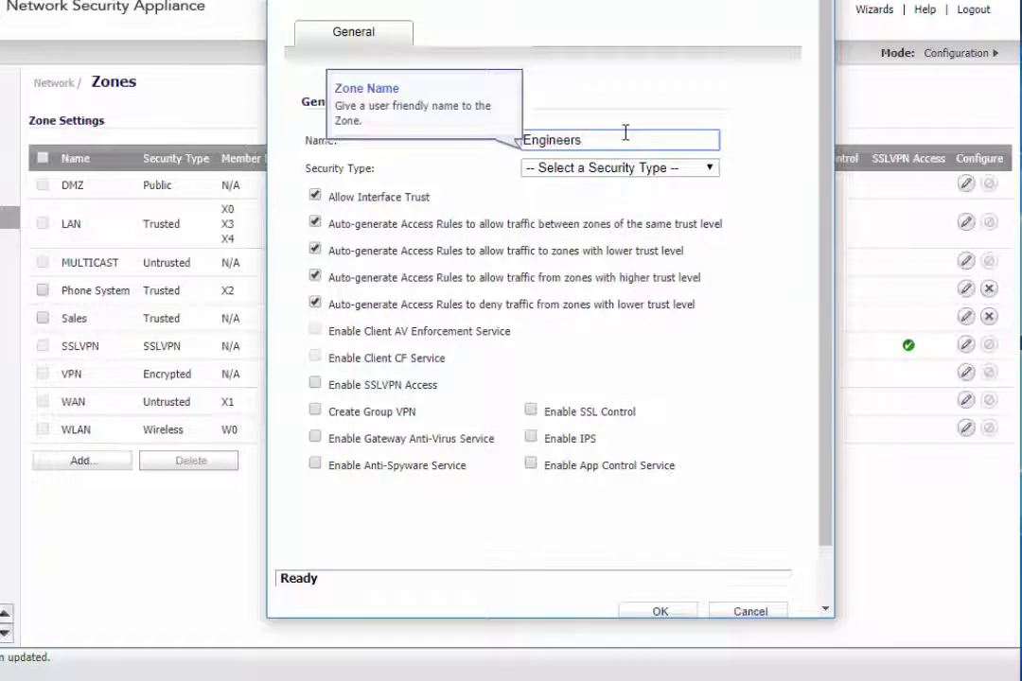
click(620, 168)
click(604, 201)
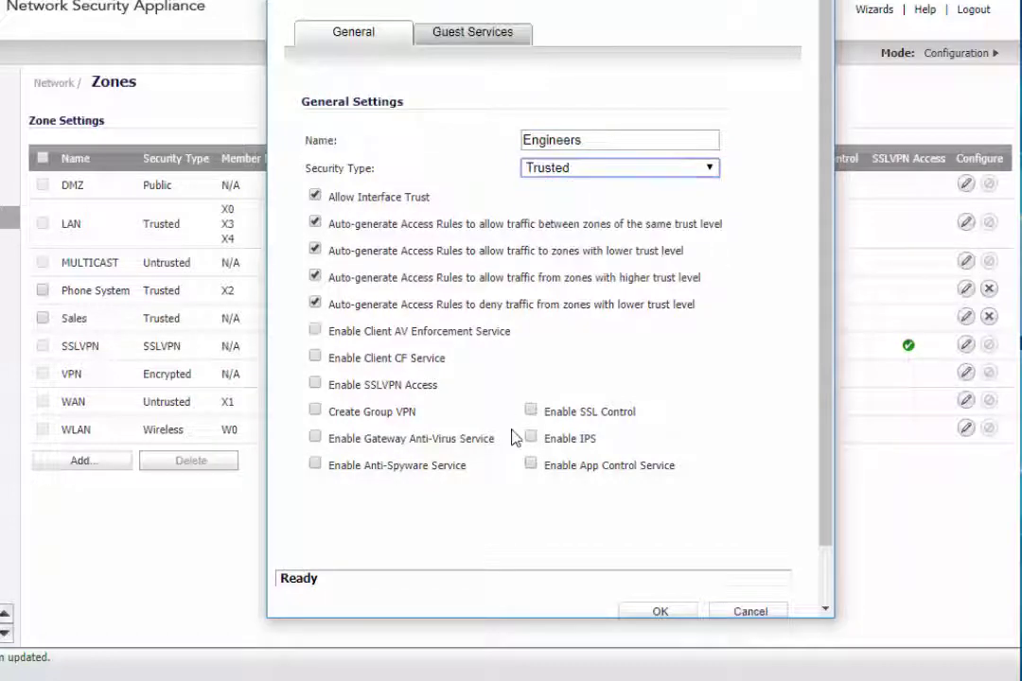
click(531, 438)
click(531, 465)
click(315, 464)
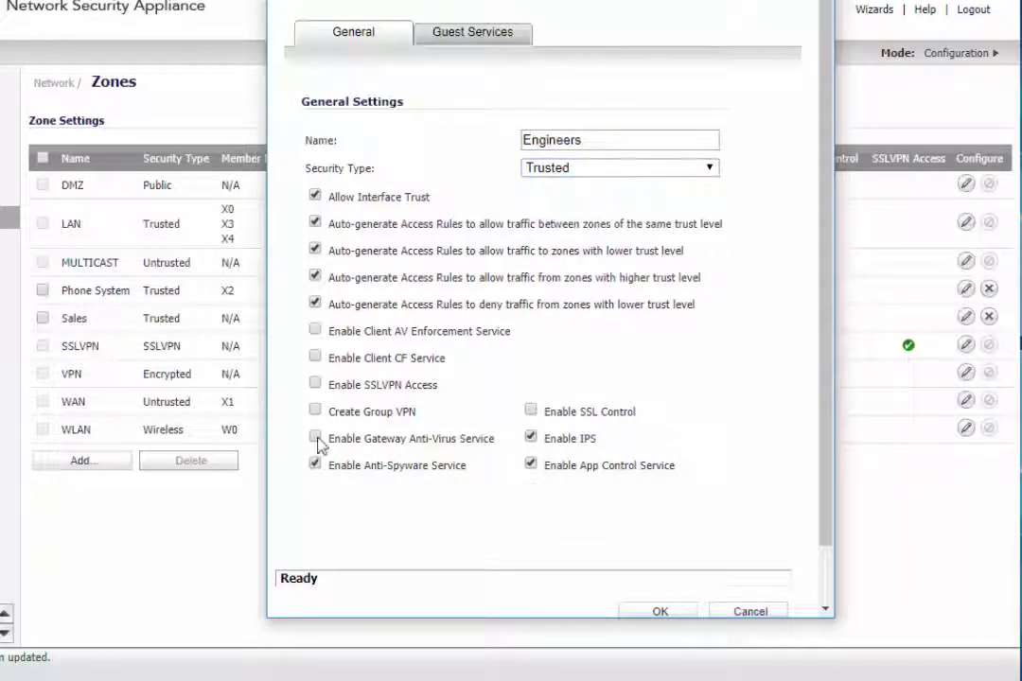
click(315, 438)
click(651, 612)
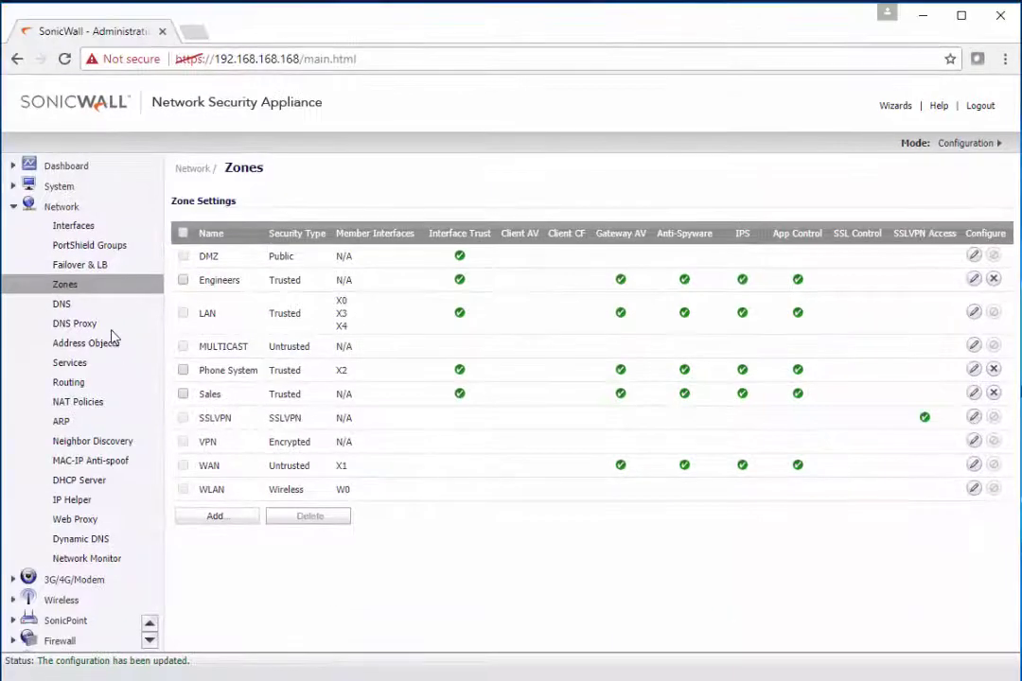
Start a new virtual interface on the Interfaces page and assign it to the Sales zone
click(81, 229)
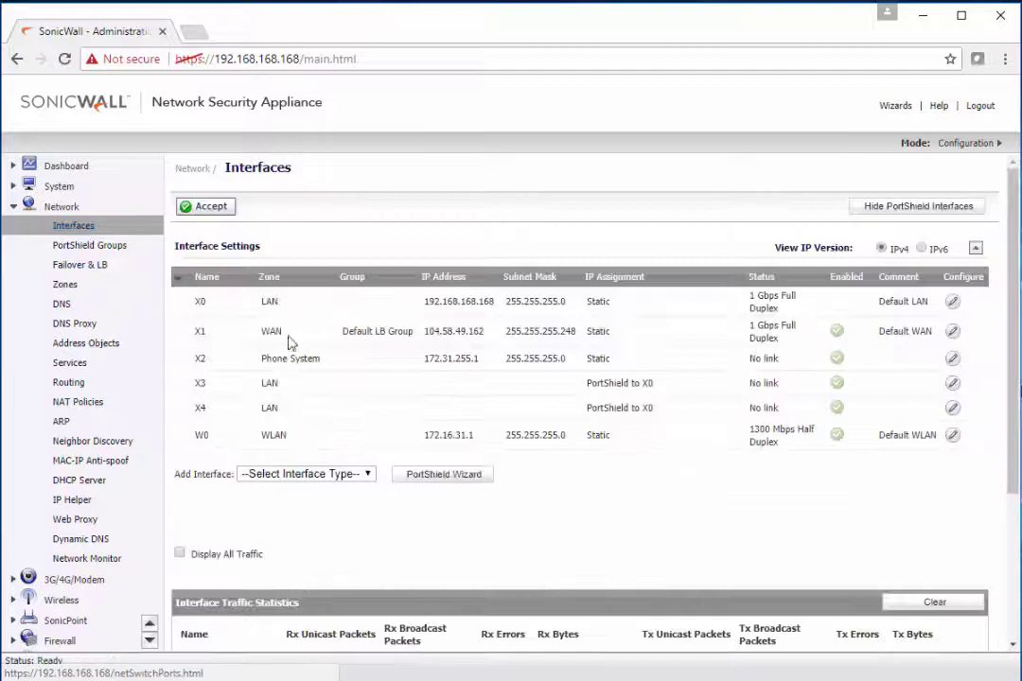
mouse_move(312, 368)
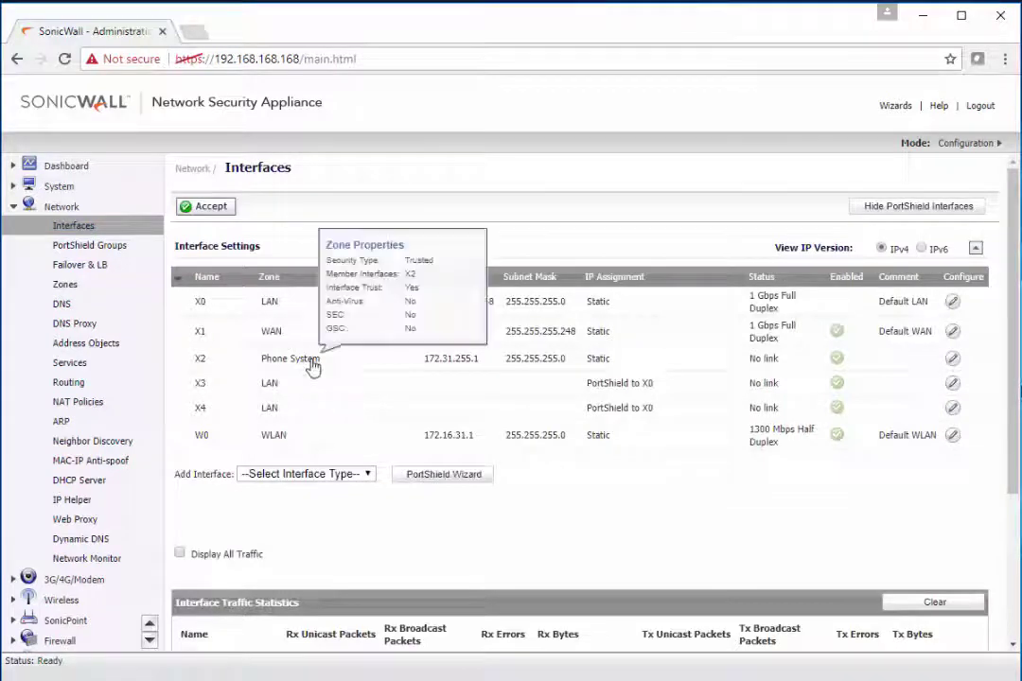
click(304, 474)
click(301, 504)
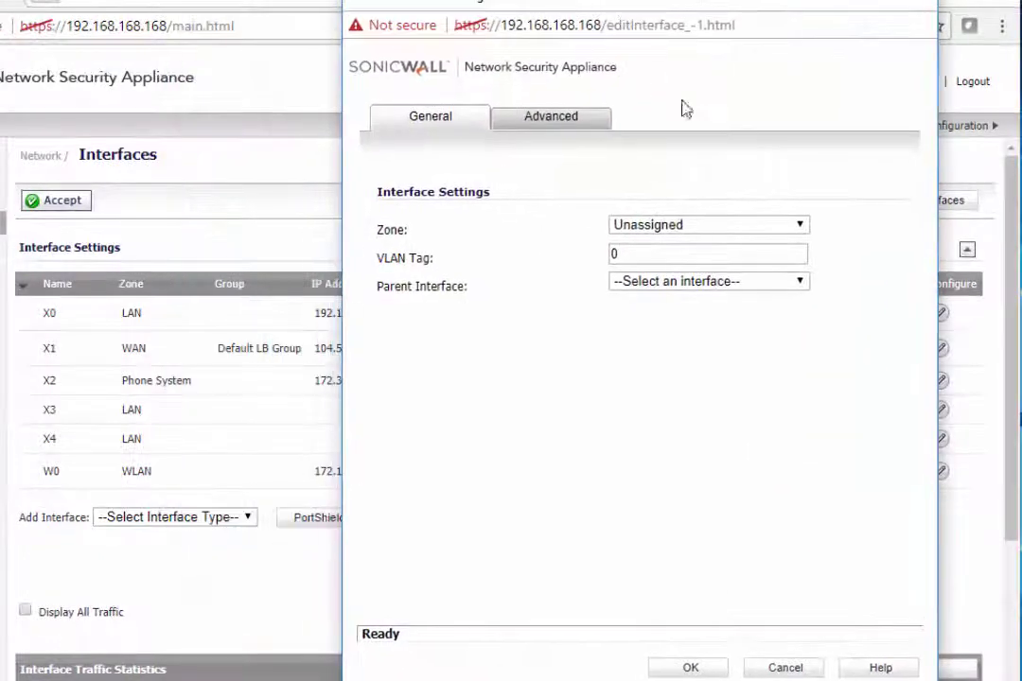
click(668, 225)
click(630, 360)
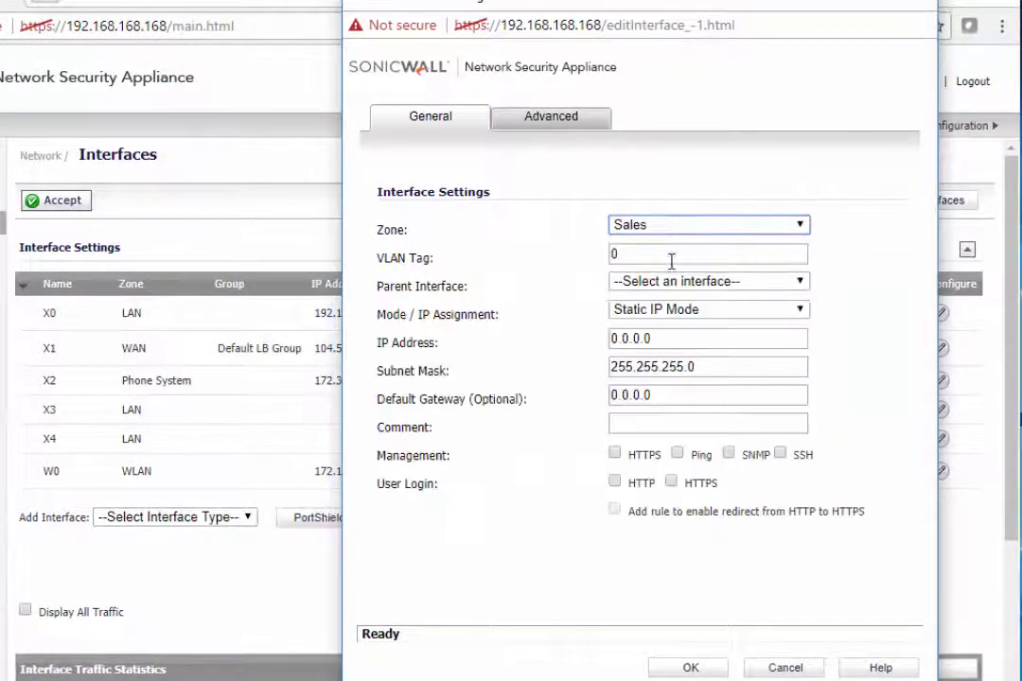
Give it VLAN tag 10 on parent X2 with IP 10.10.10.1 and ping allowed, then save it
click(661, 255)
drag(661, 255, 598, 265)
text(10)
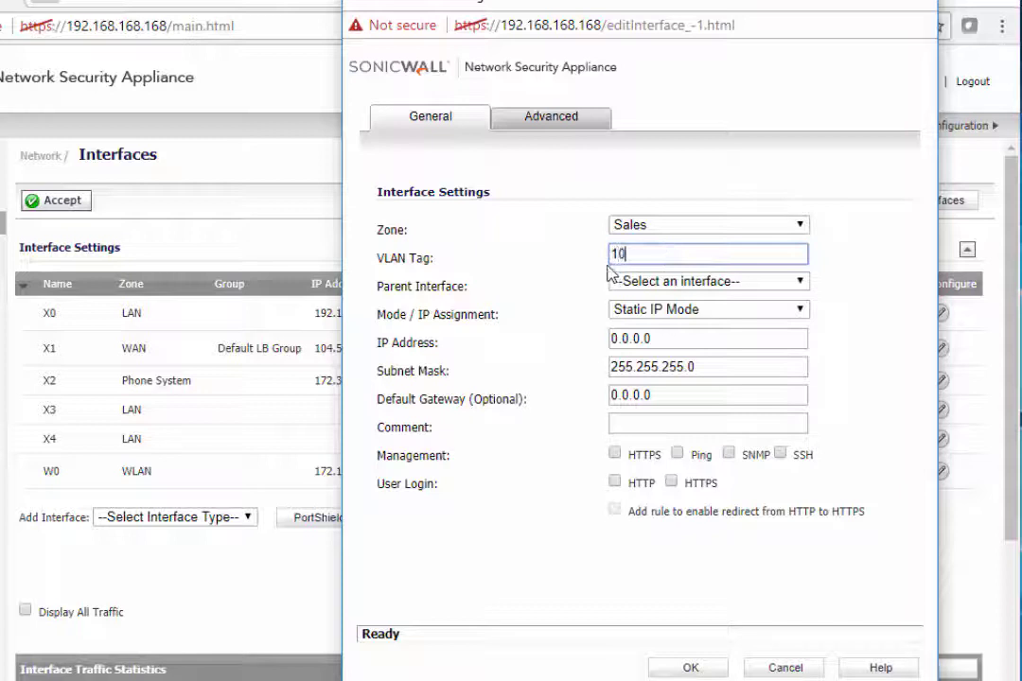
click(670, 286)
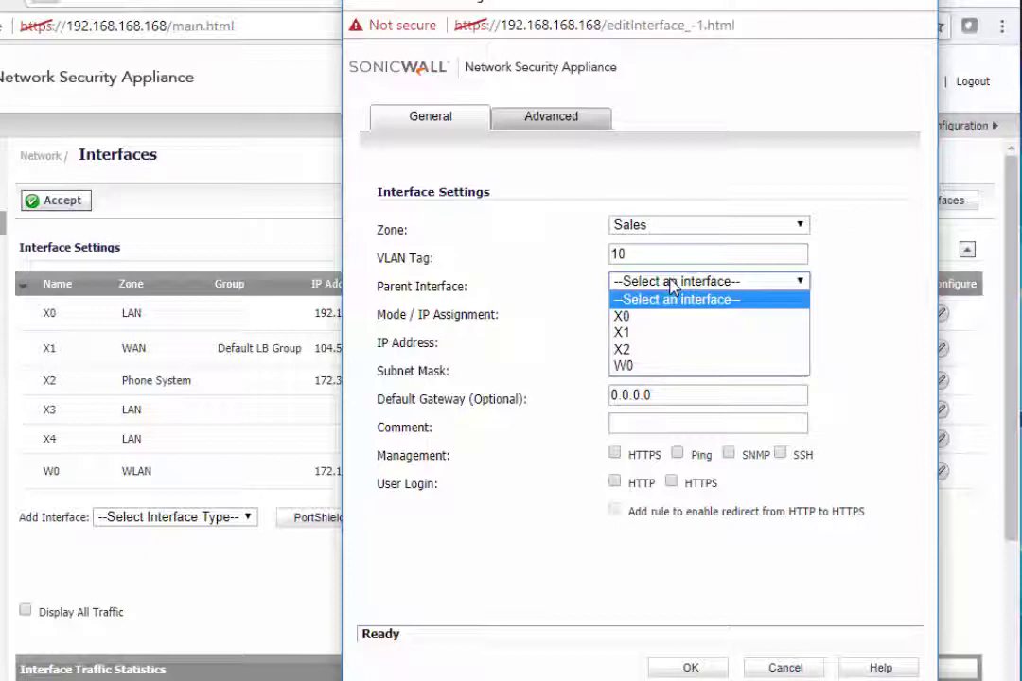
click(647, 348)
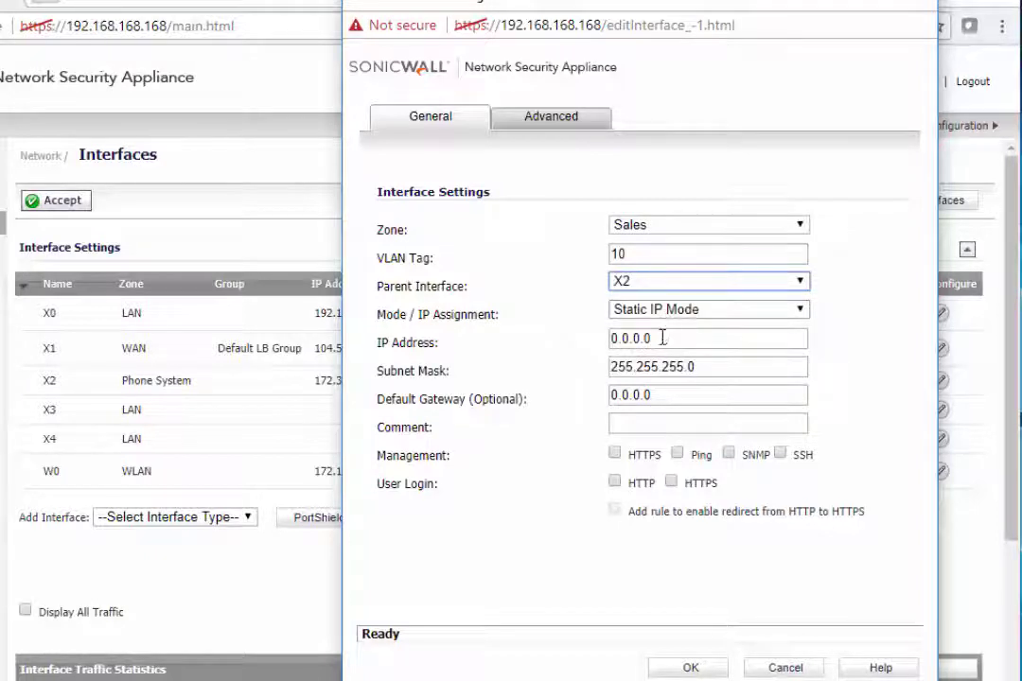
click(664, 337)
drag(665, 338, 587, 343)
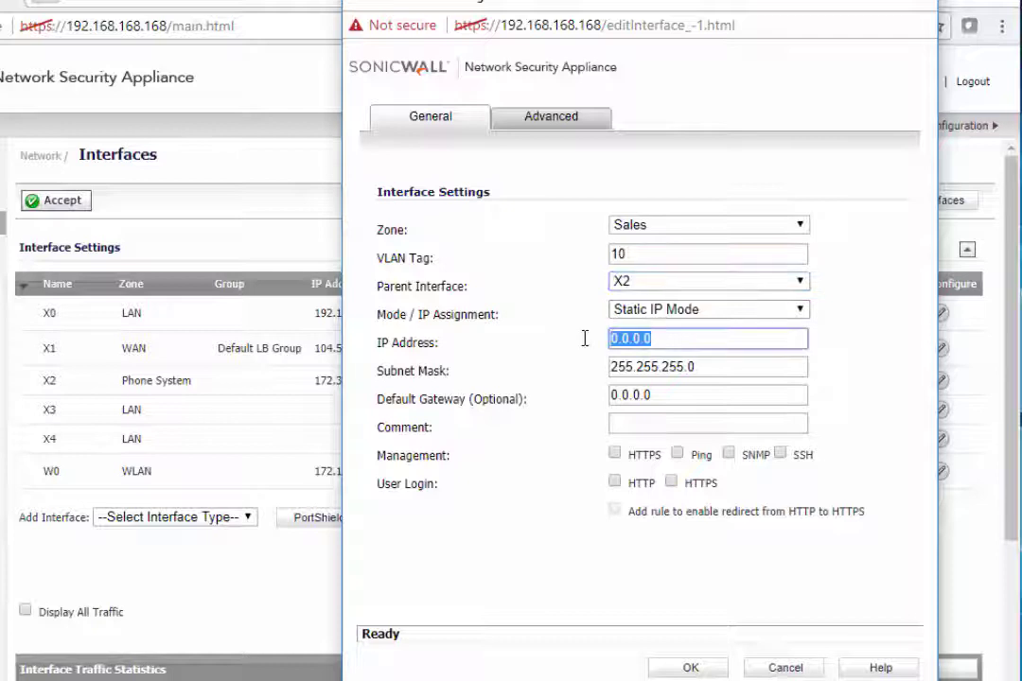
text(10.10.10.)
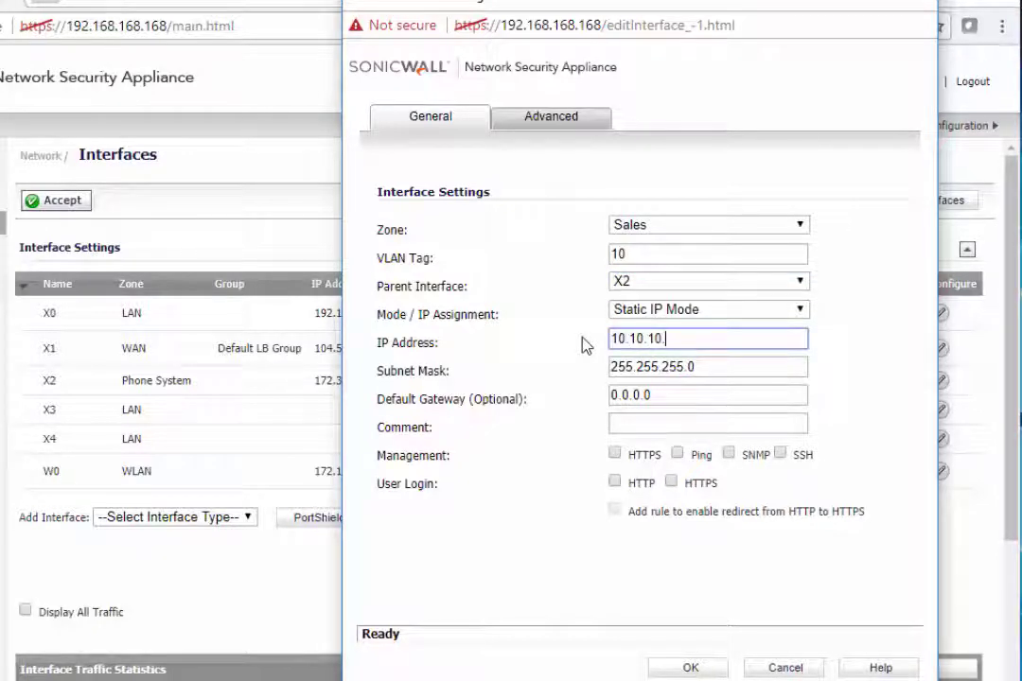
text(1)
click(677, 453)
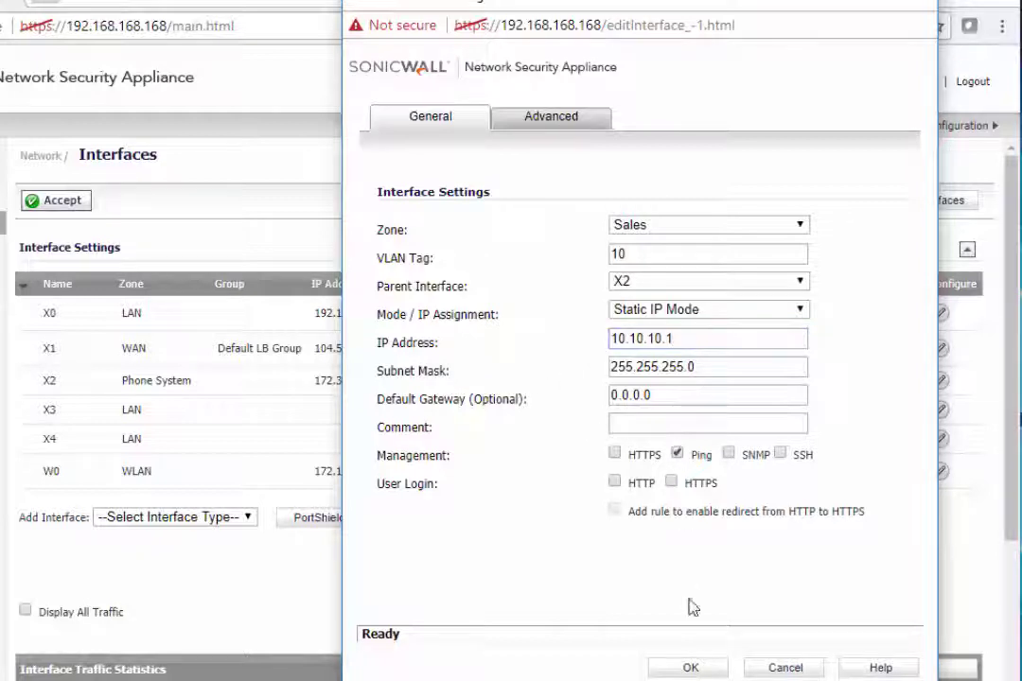
click(688, 668)
click(743, 189)
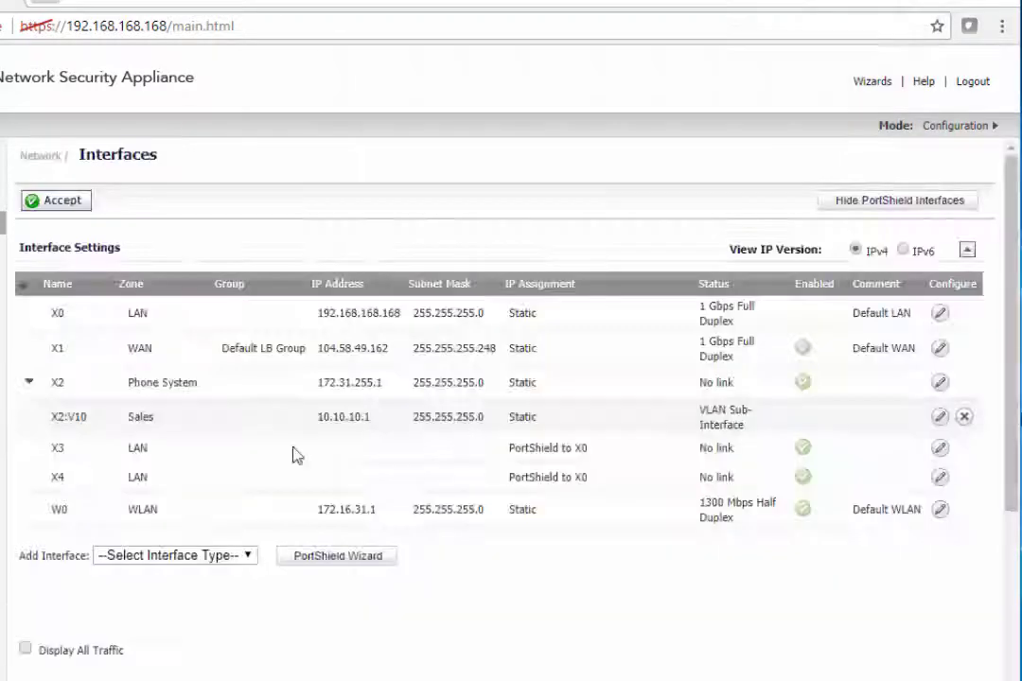
Add an Engineers-zone virtual interface on parent X2 at 10.10.20.1 with ping allowed
click(161, 556)
click(133, 590)
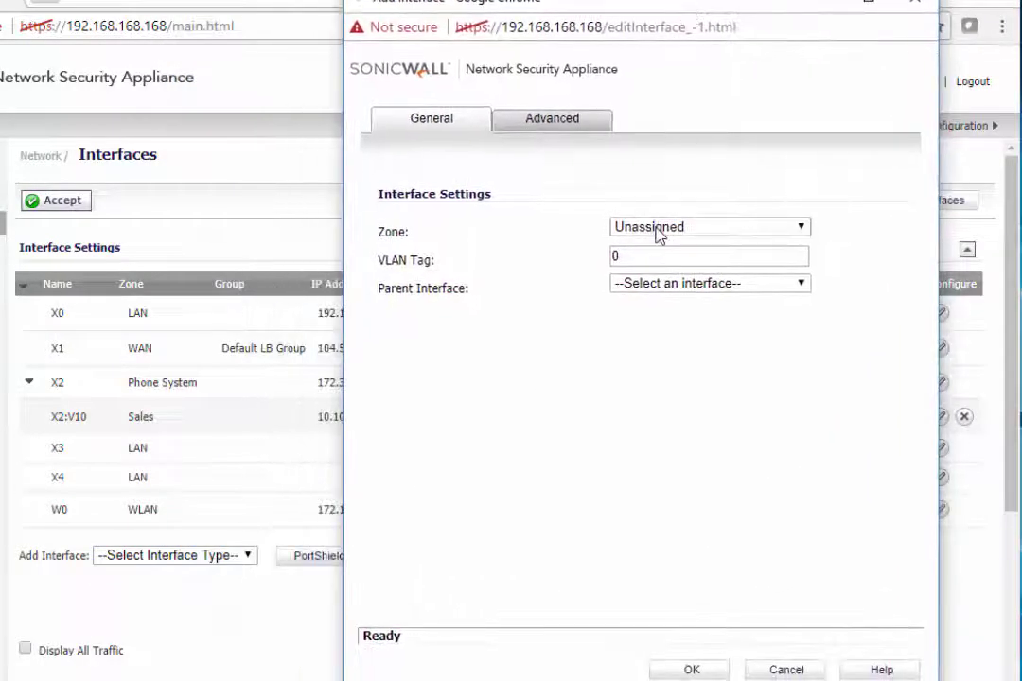
click(660, 231)
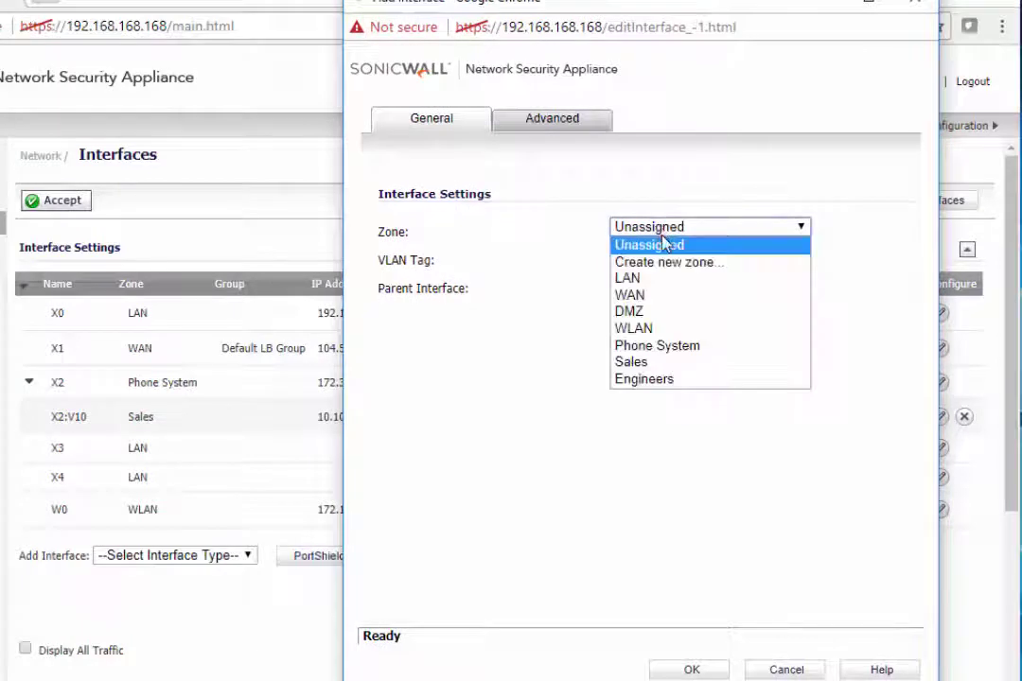
click(636, 379)
drag(646, 256, 606, 257)
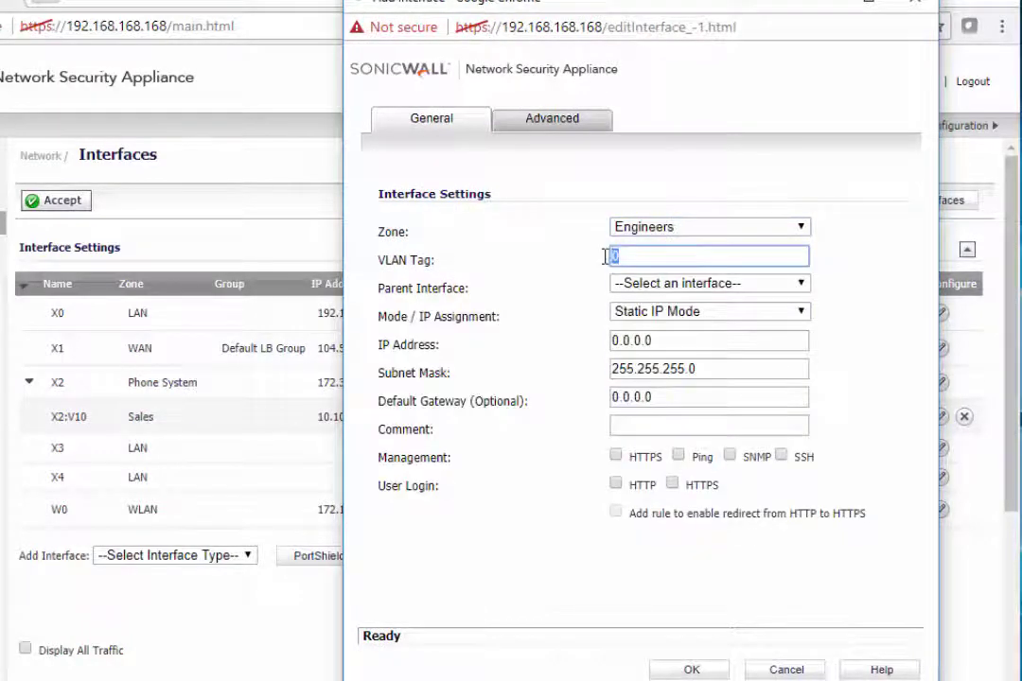
click(660, 283)
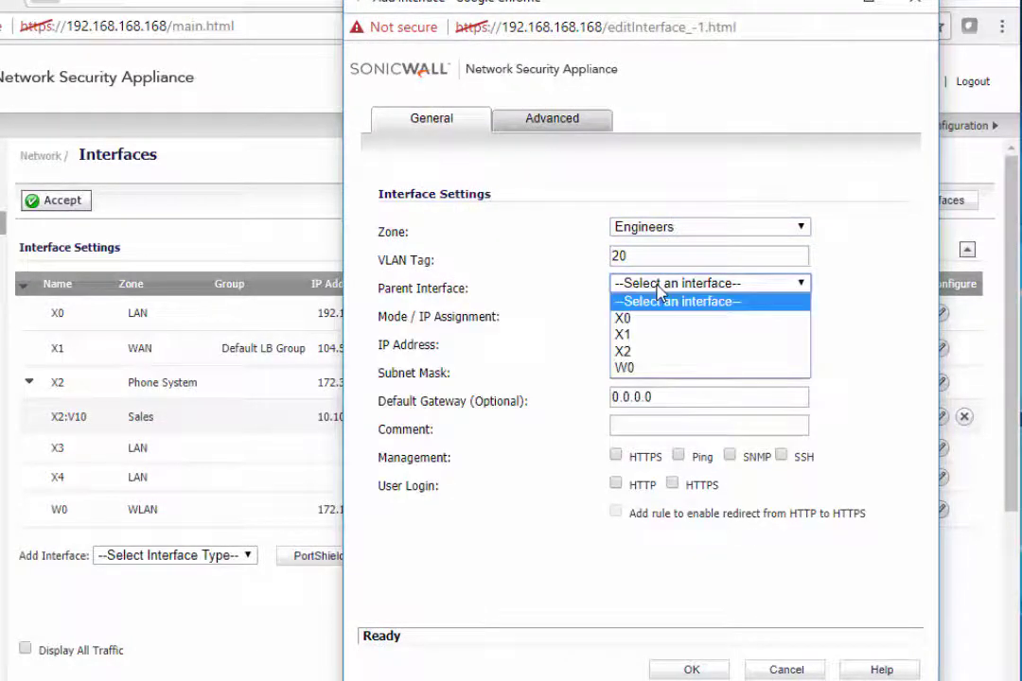
click(643, 352)
drag(671, 338, 537, 334)
text(10)
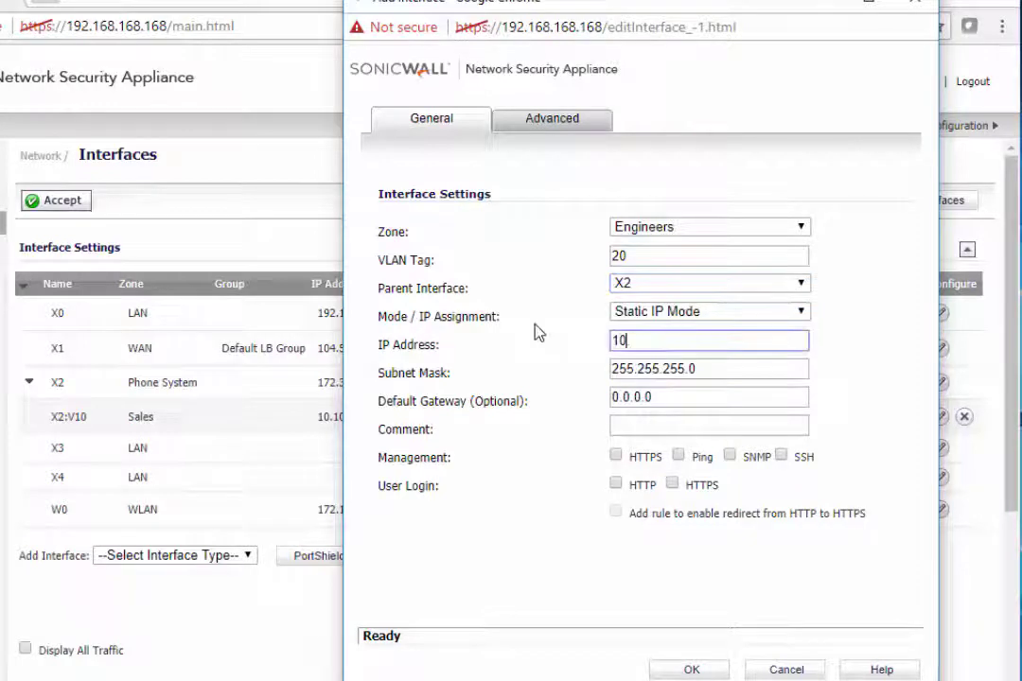
text(.10.2)
text(0.1)
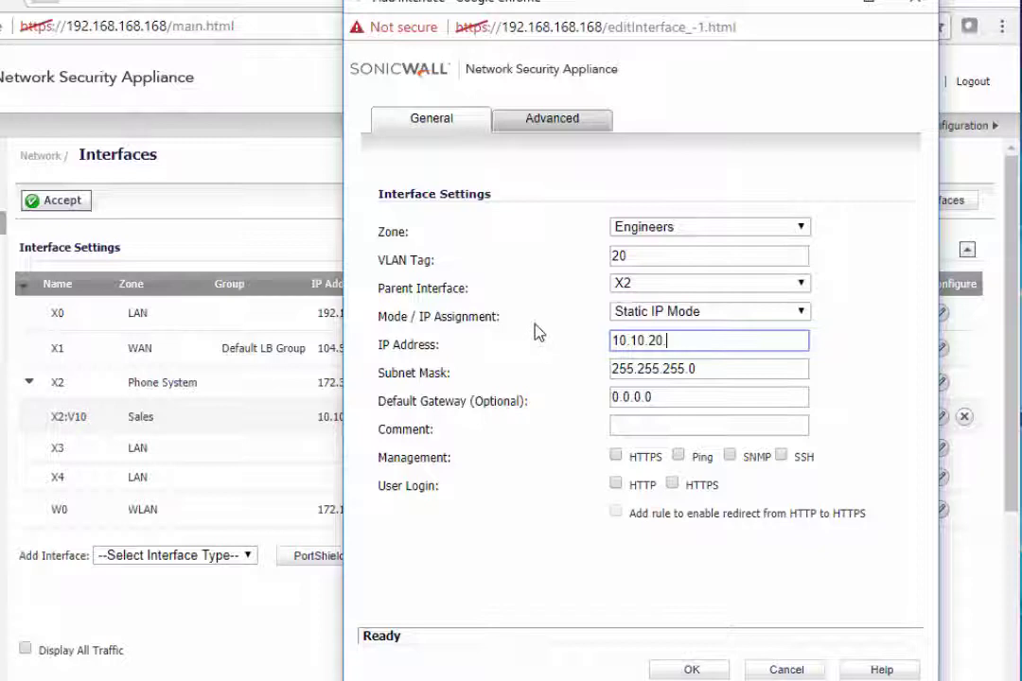
click(679, 456)
click(696, 669)
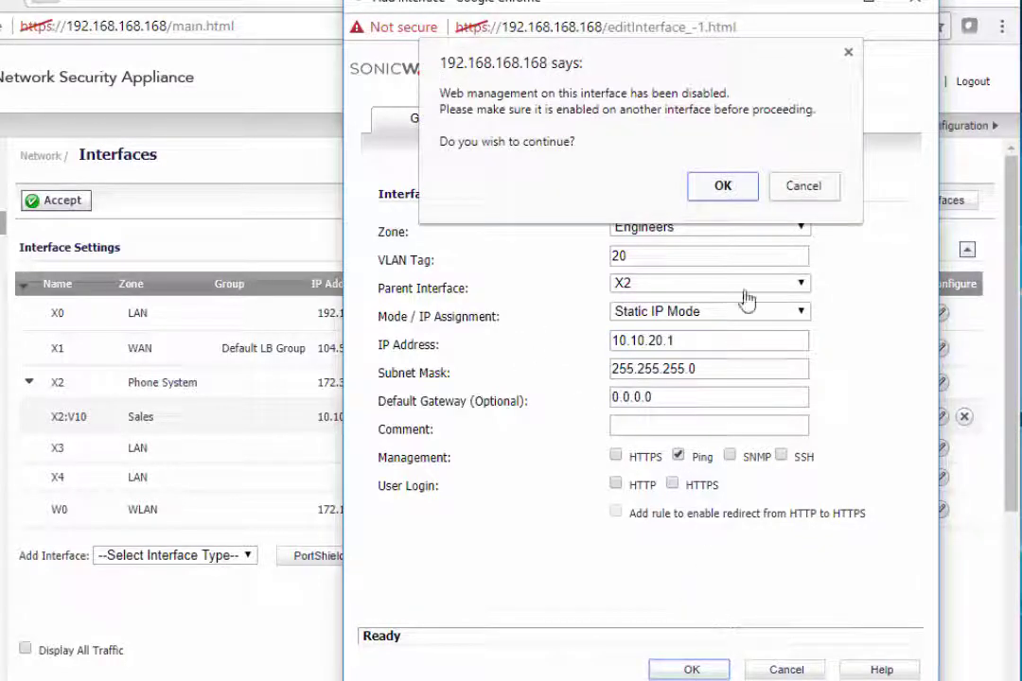
click(716, 186)
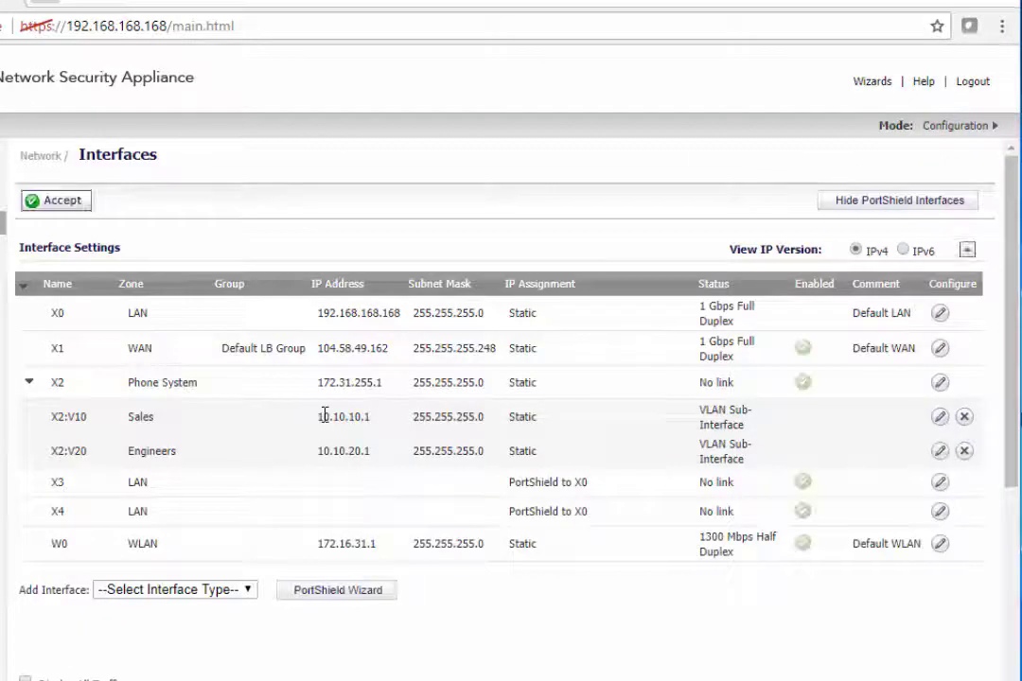
Review the new VLAN interface addresses in the list, then go to the DHCP Server page
drag(322, 417, 377, 452)
click(418, 450)
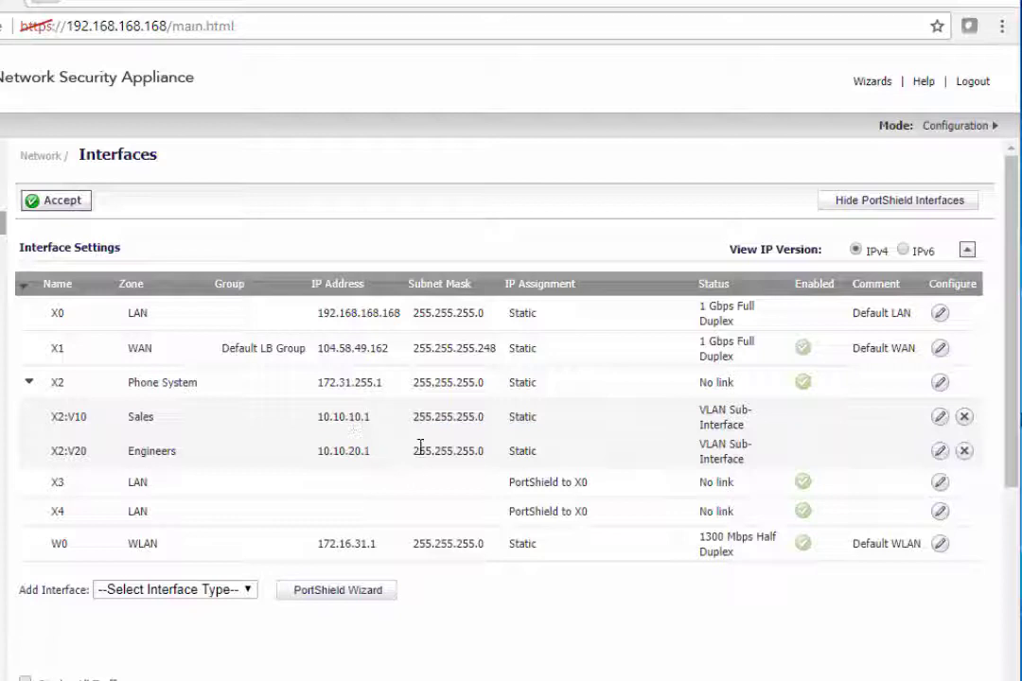
drag(483, 453, 55, 419)
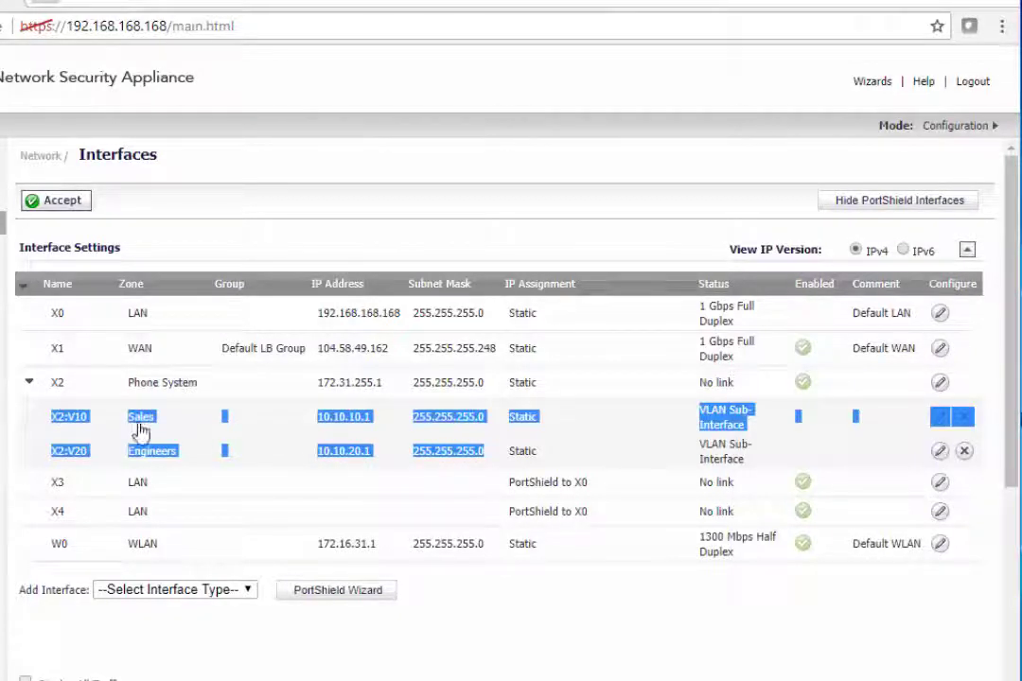
click(312, 432)
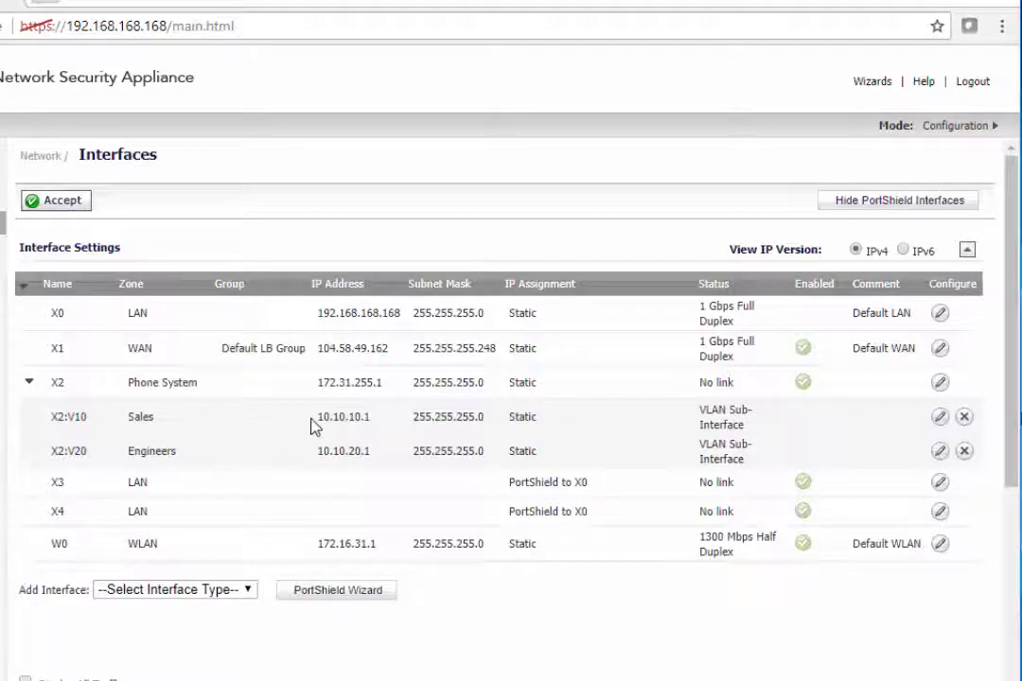
click(72, 483)
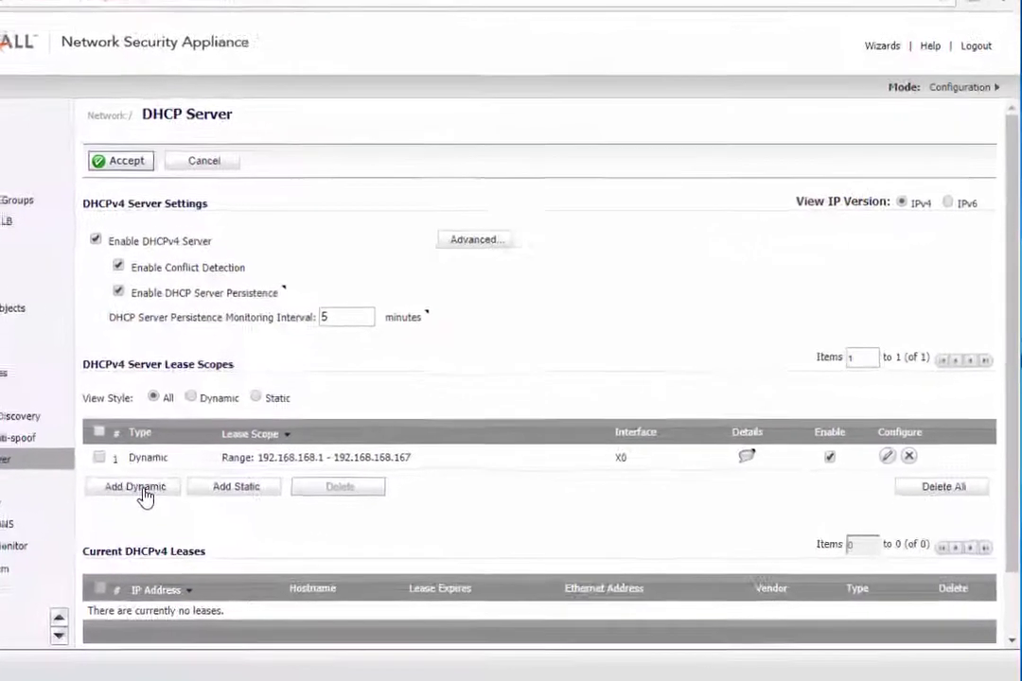
Add a dynamic DHCP scope pre-populated from Sales interface X2:V10 (10.10.10.2–10.10.10.254)
click(214, 508)
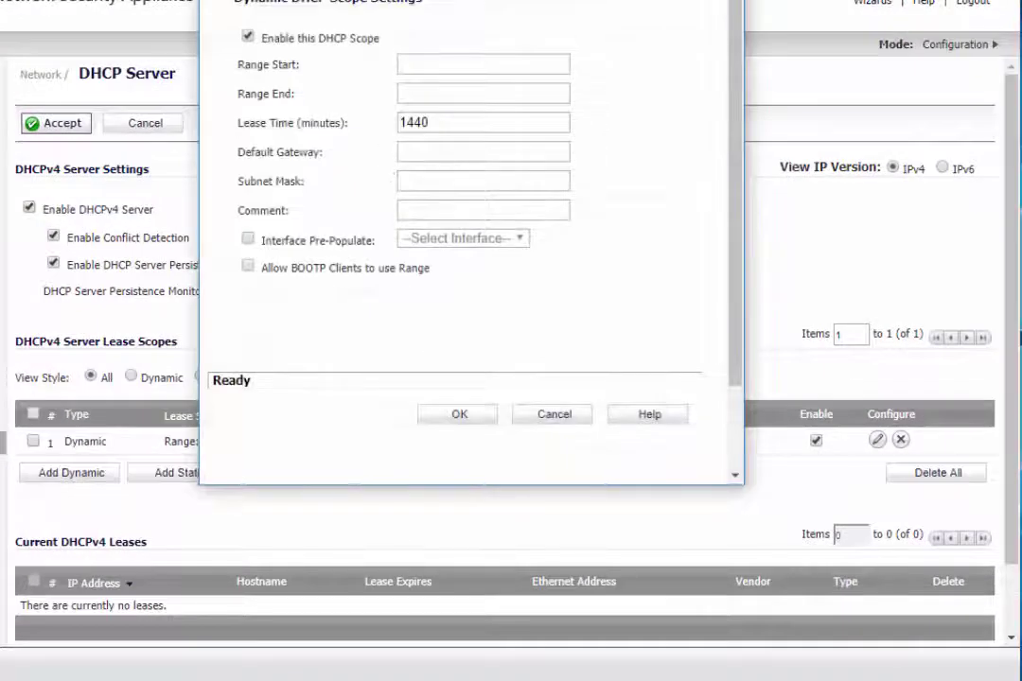
click(540, 191)
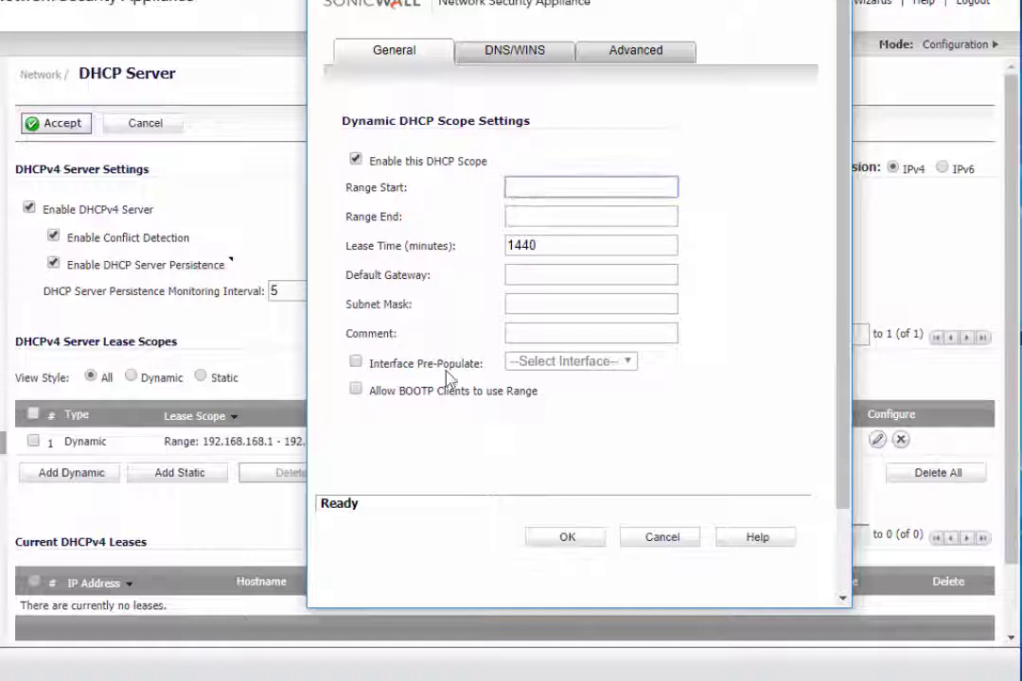
click(356, 363)
click(547, 365)
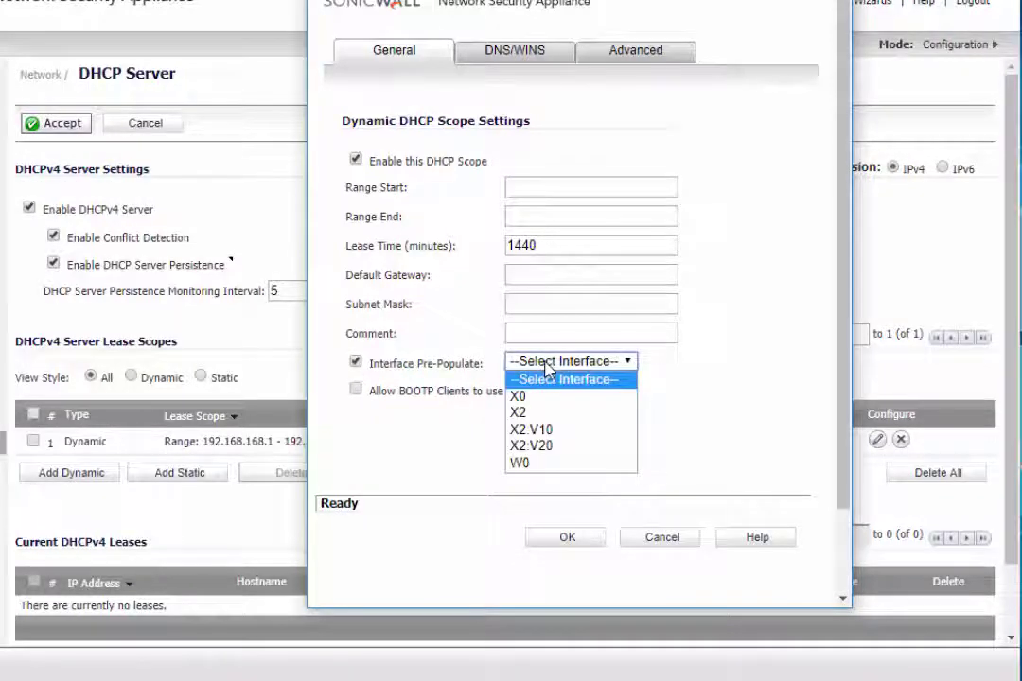
click(537, 429)
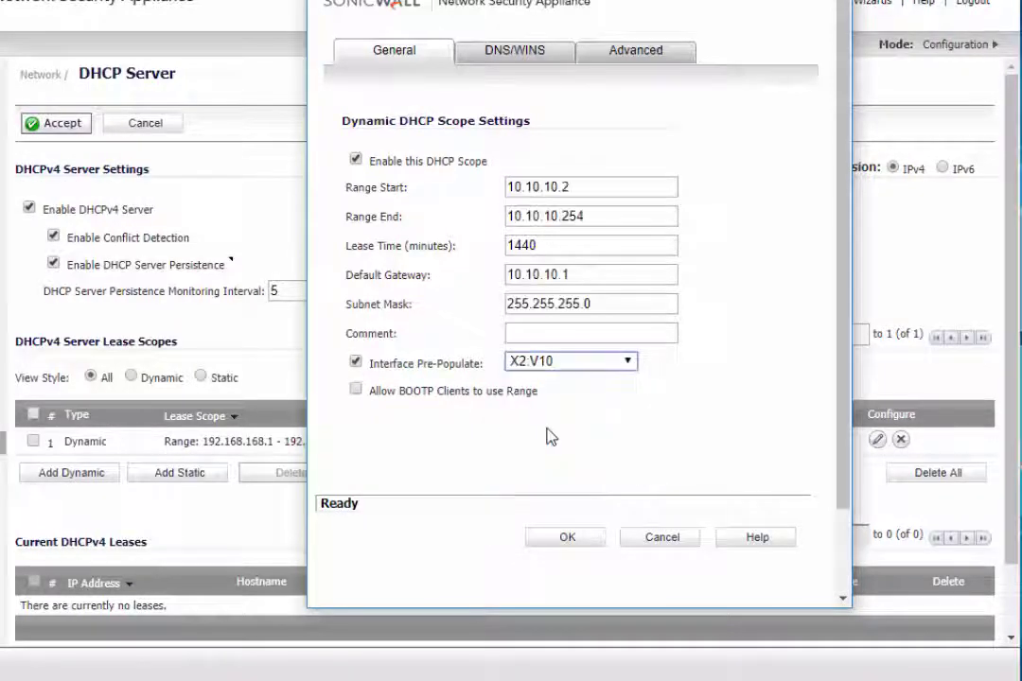
click(579, 547)
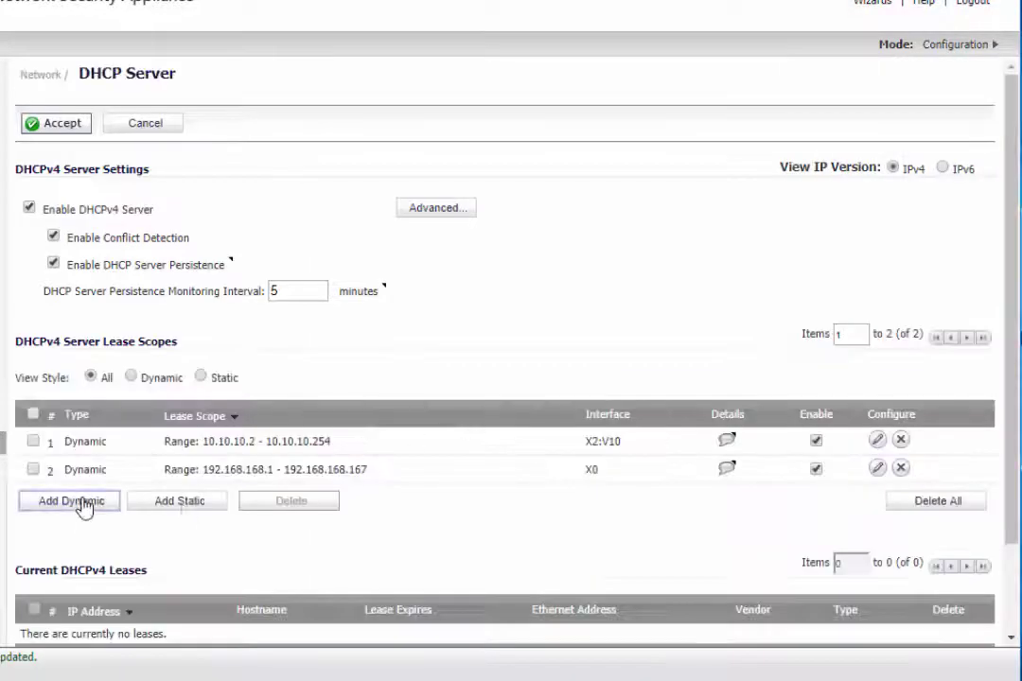
Add a dynamic DHCP scope pre-populated from Engineers interface X2:V20 (10.10.20.2–10.10.20.254)
click(83, 502)
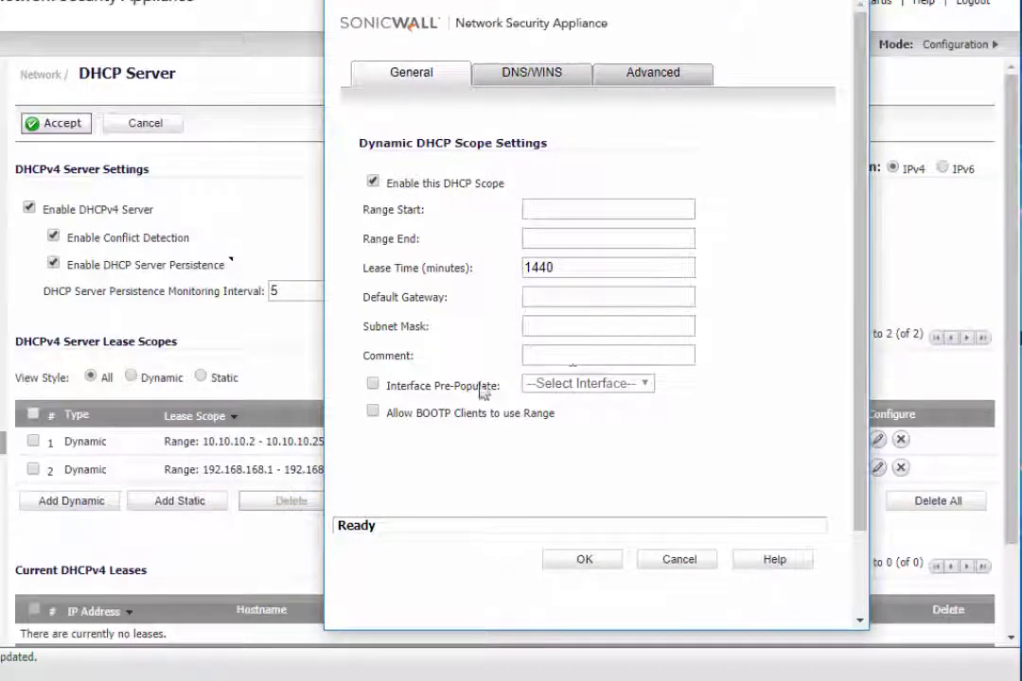
click(483, 388)
click(588, 385)
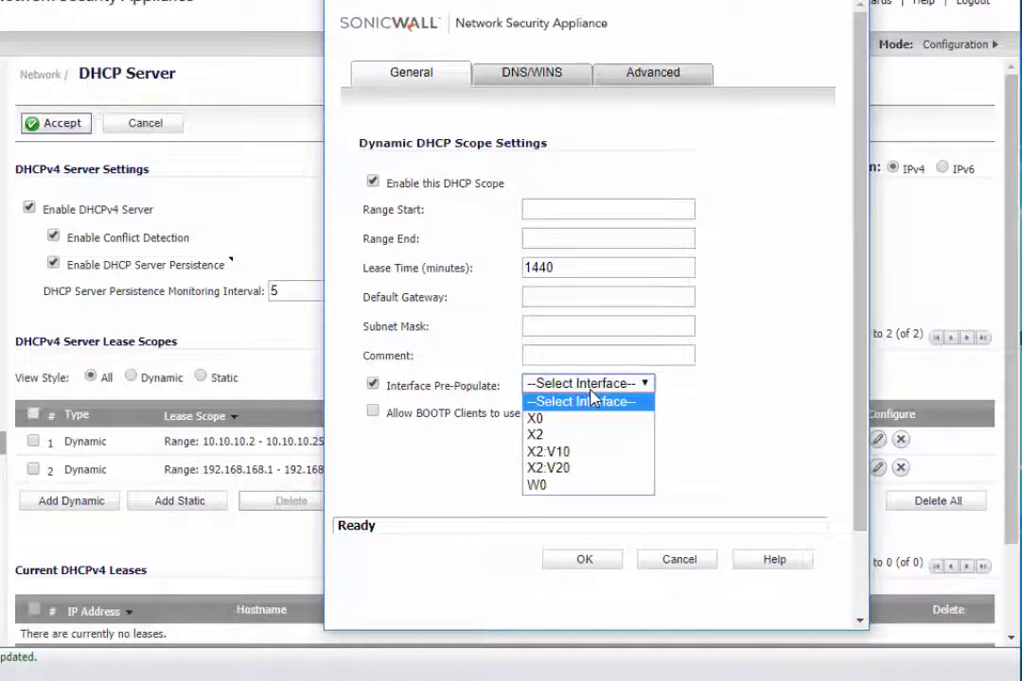
click(570, 469)
click(586, 562)
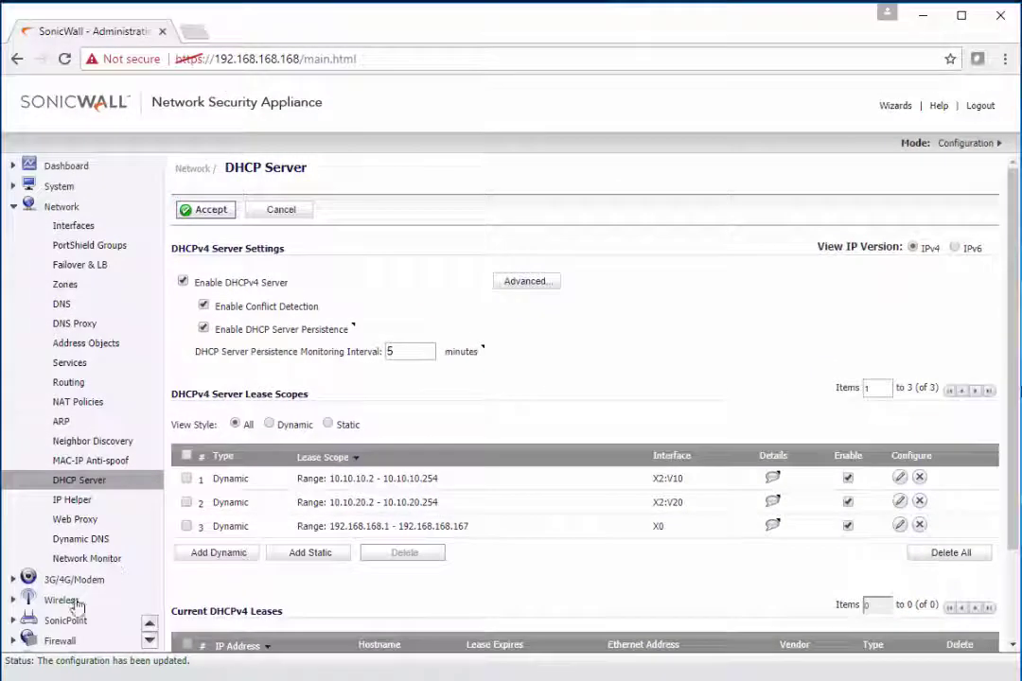
In Firewall Access Rules, view the Sales-to-LAN and Engineers-to-LAN rules via Matrix View
click(75, 641)
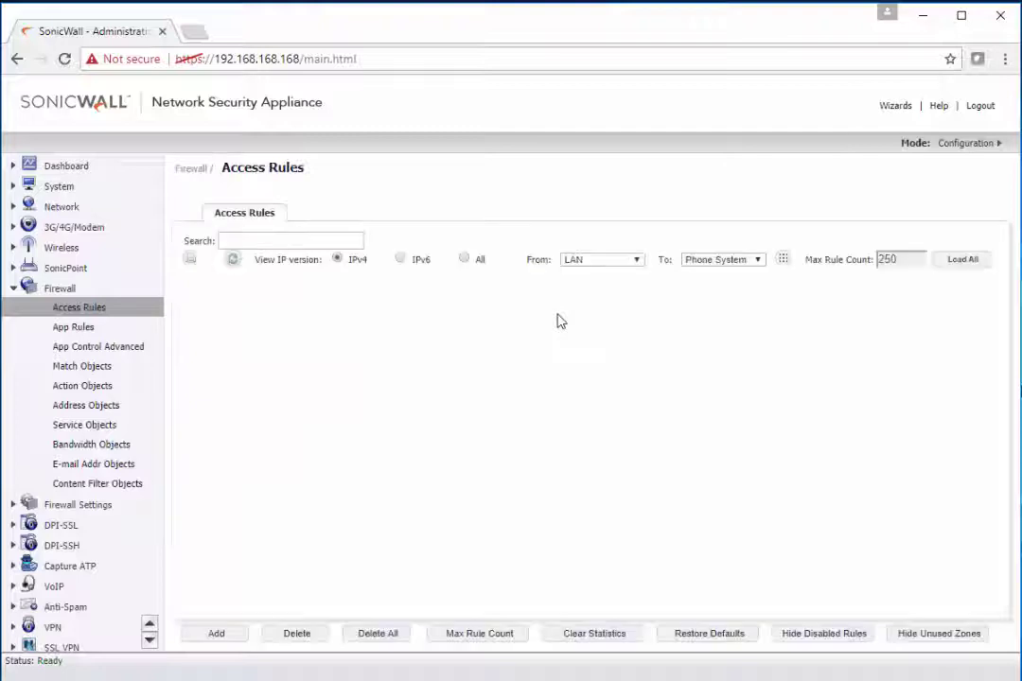
click(784, 259)
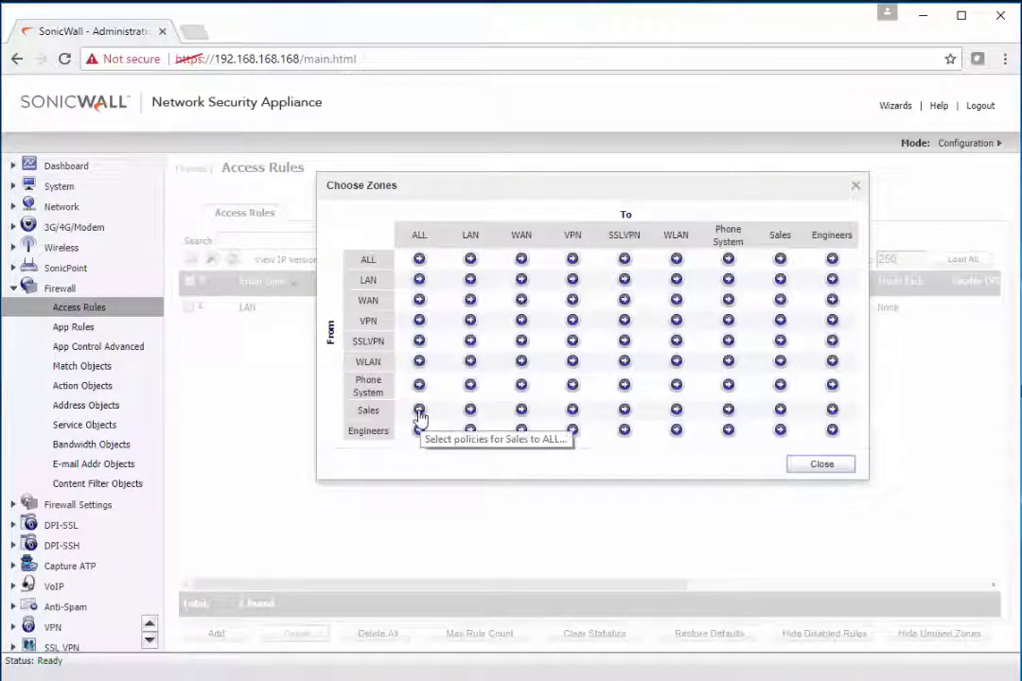
click(471, 410)
click(783, 260)
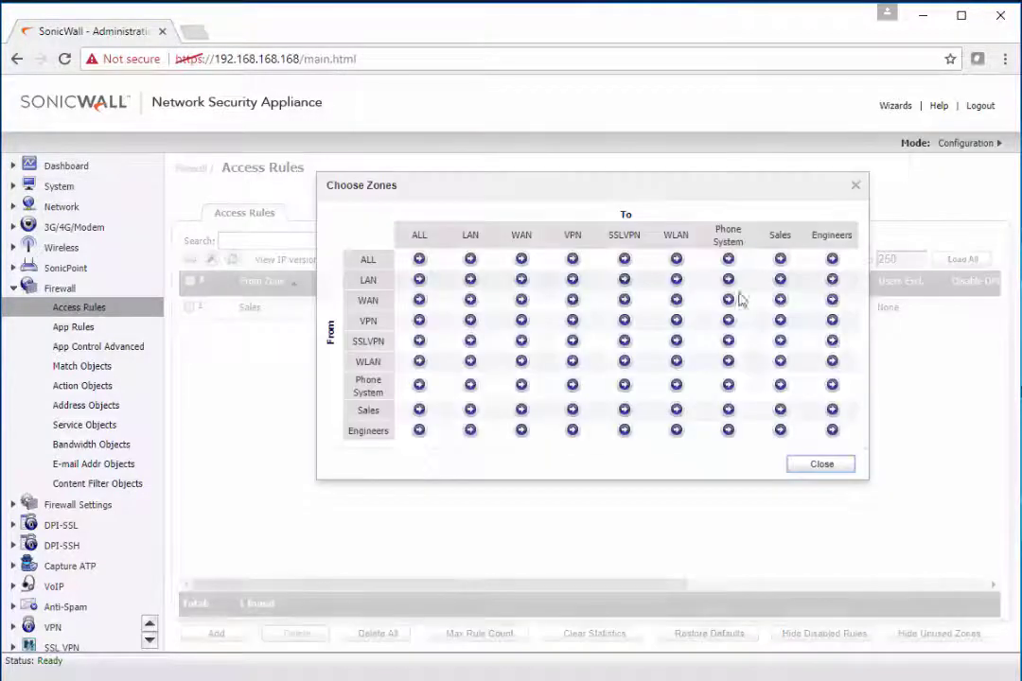
click(470, 432)
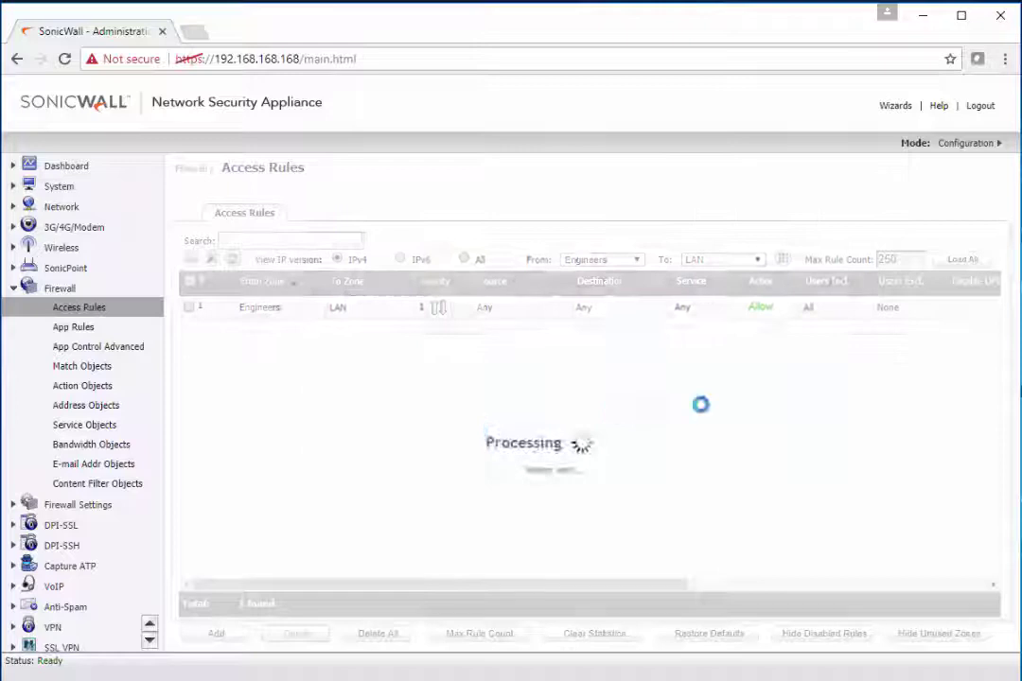
View the Sales-to-WAN, Engineers-to-WAN and Engineers-to-Phone System rules in Matrix View
click(784, 260)
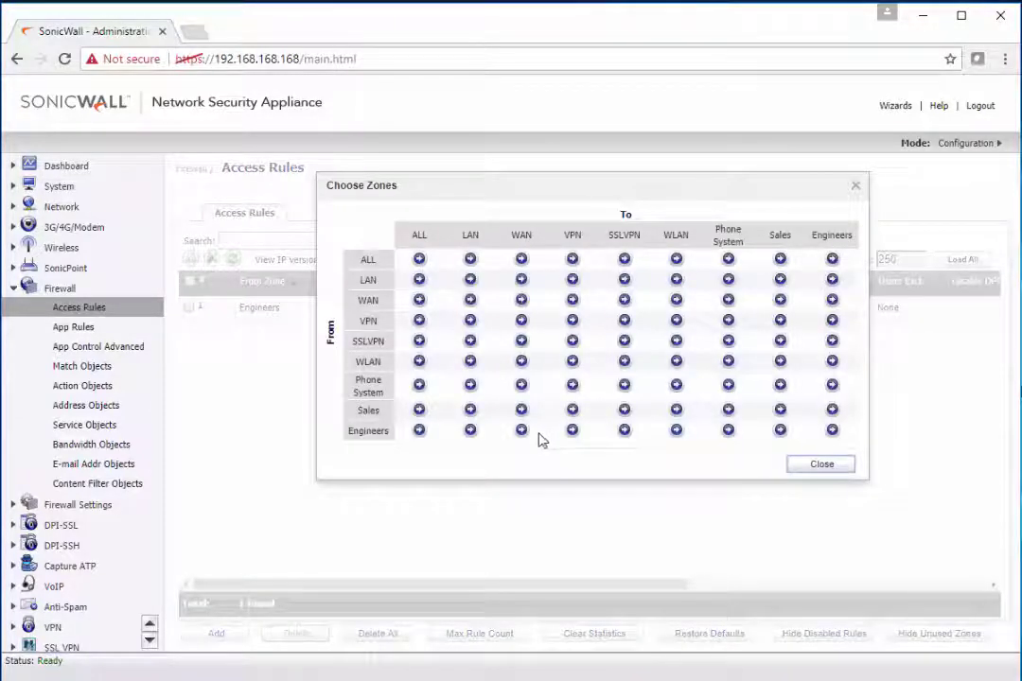
click(522, 410)
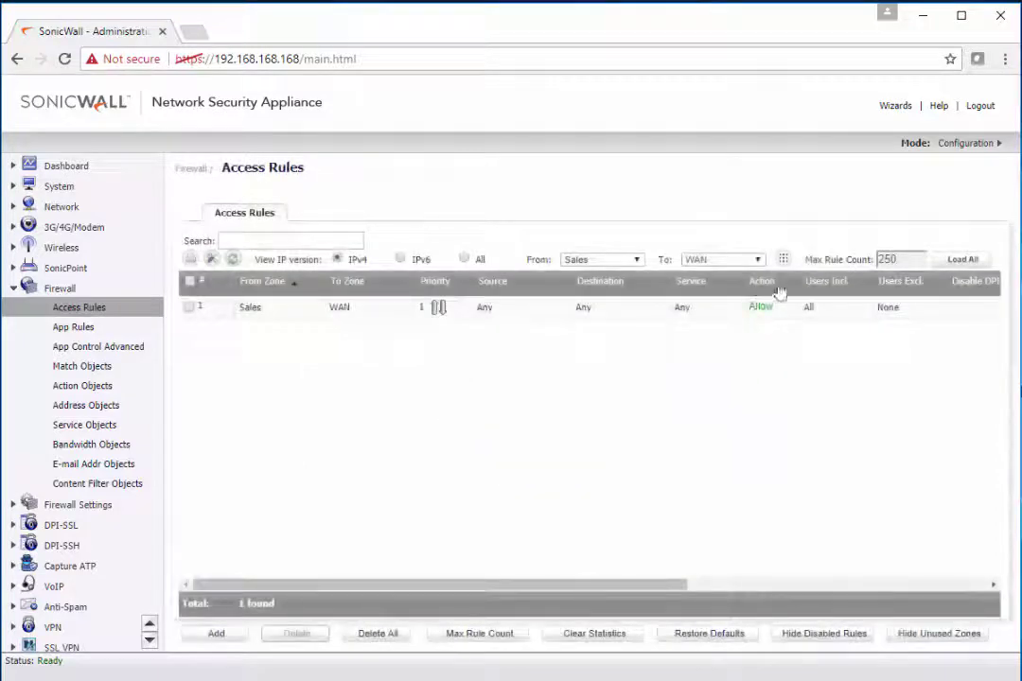
click(784, 261)
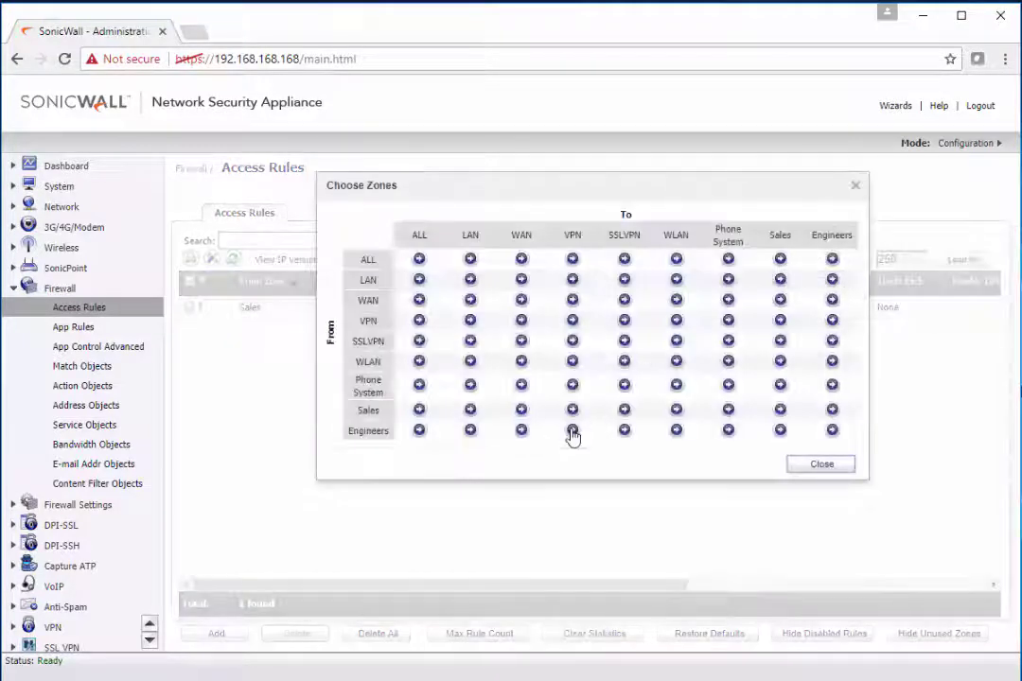
click(521, 431)
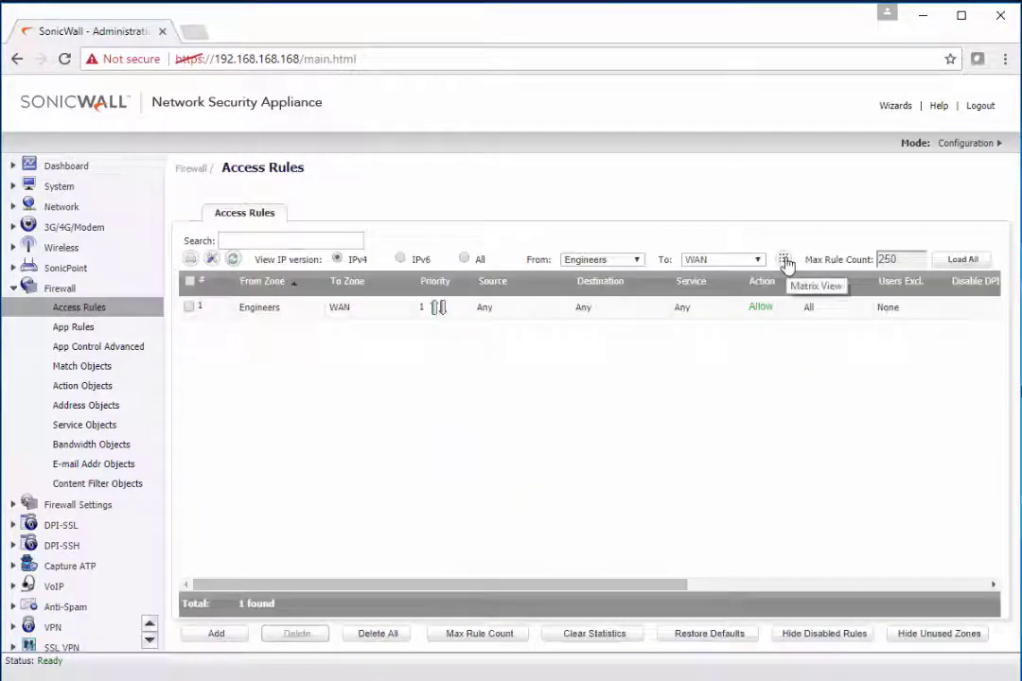
click(783, 260)
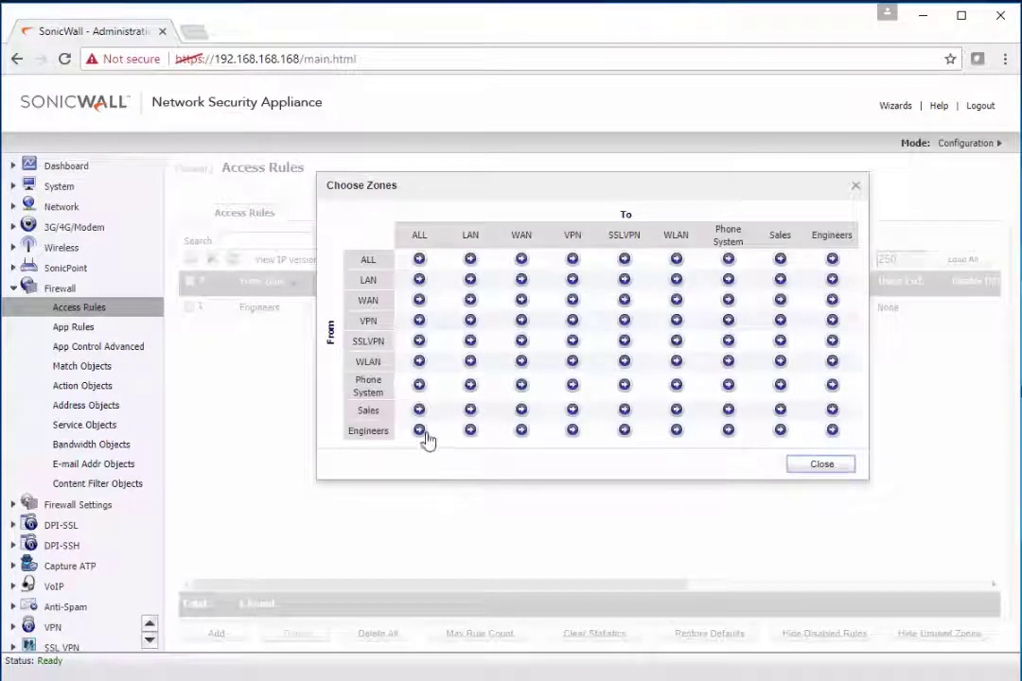
click(728, 432)
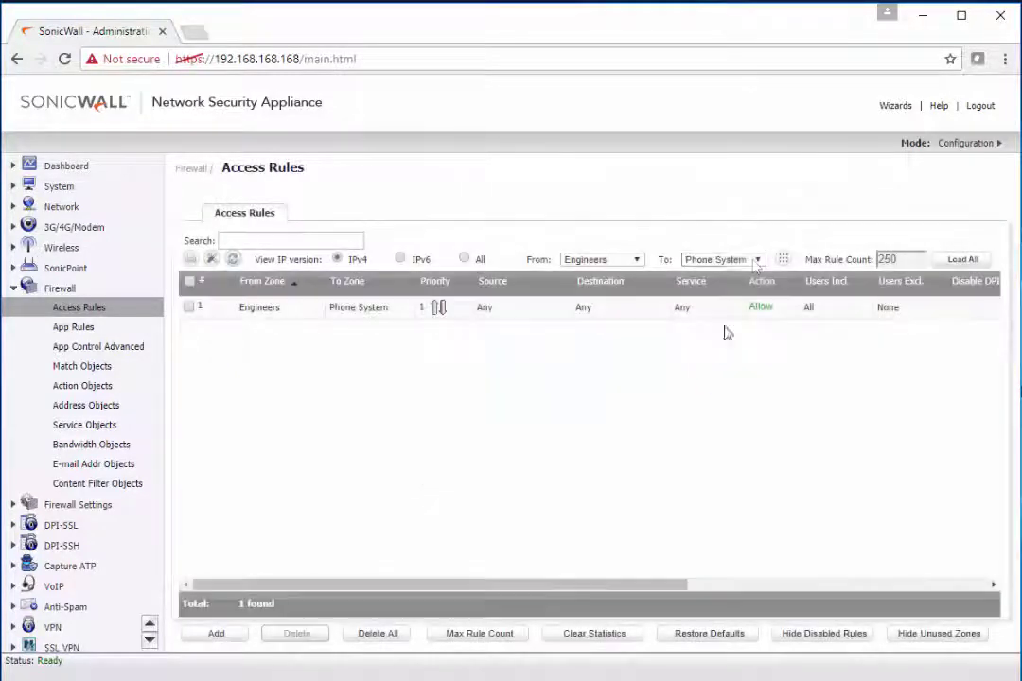
Edit the Engineers-to-LAN access rule, switch its action to Deny and save it
click(784, 260)
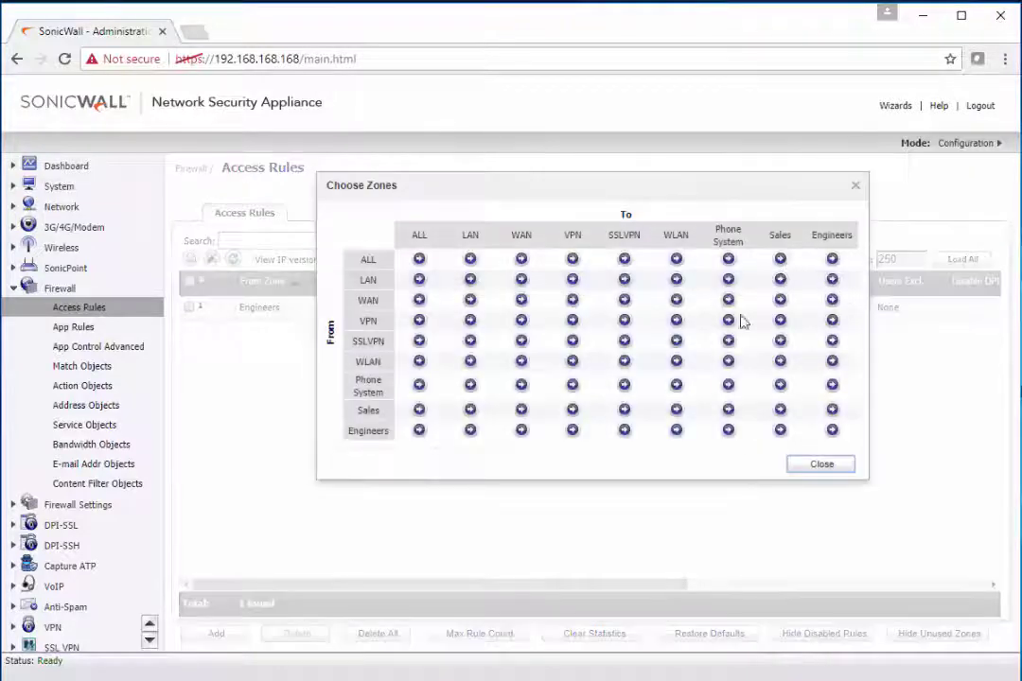
click(471, 431)
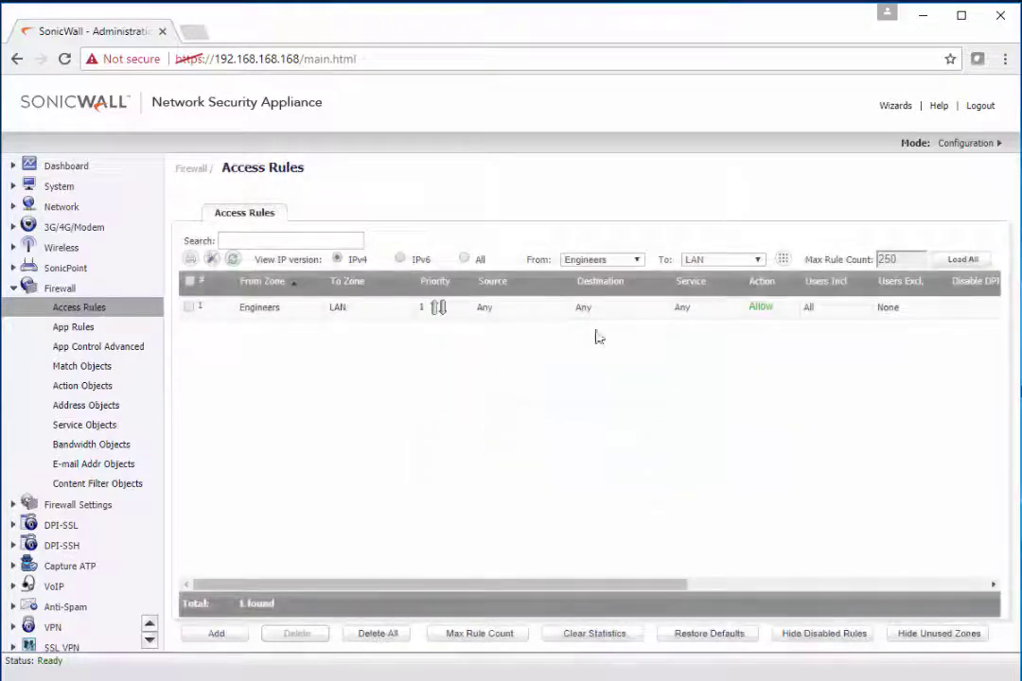
drag(650, 588, 926, 504)
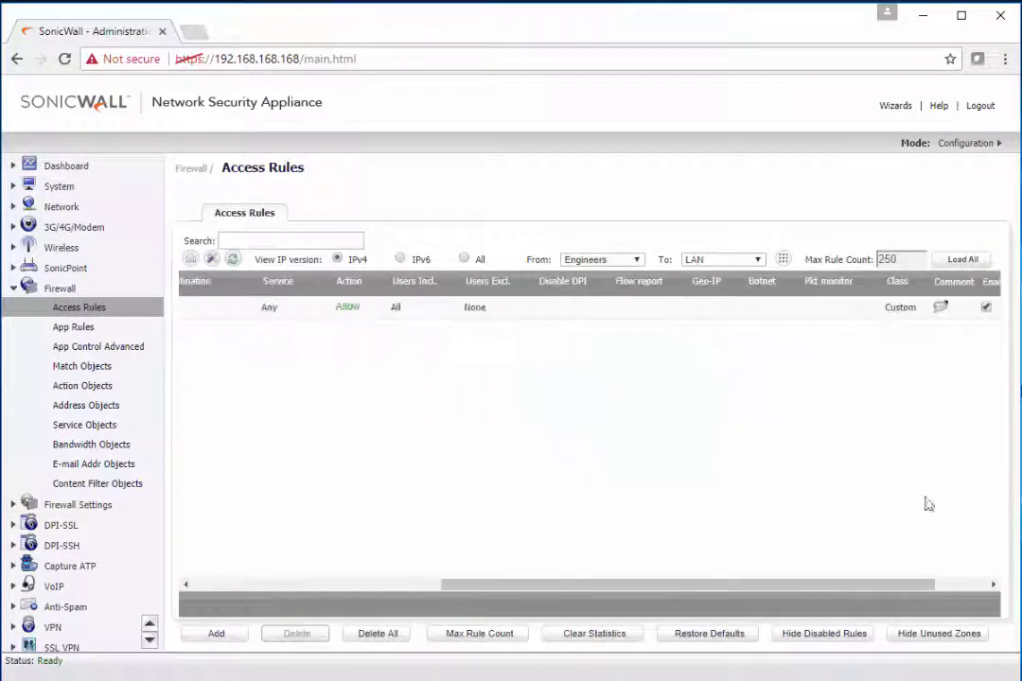
drag(894, 592, 989, 387)
click(971, 310)
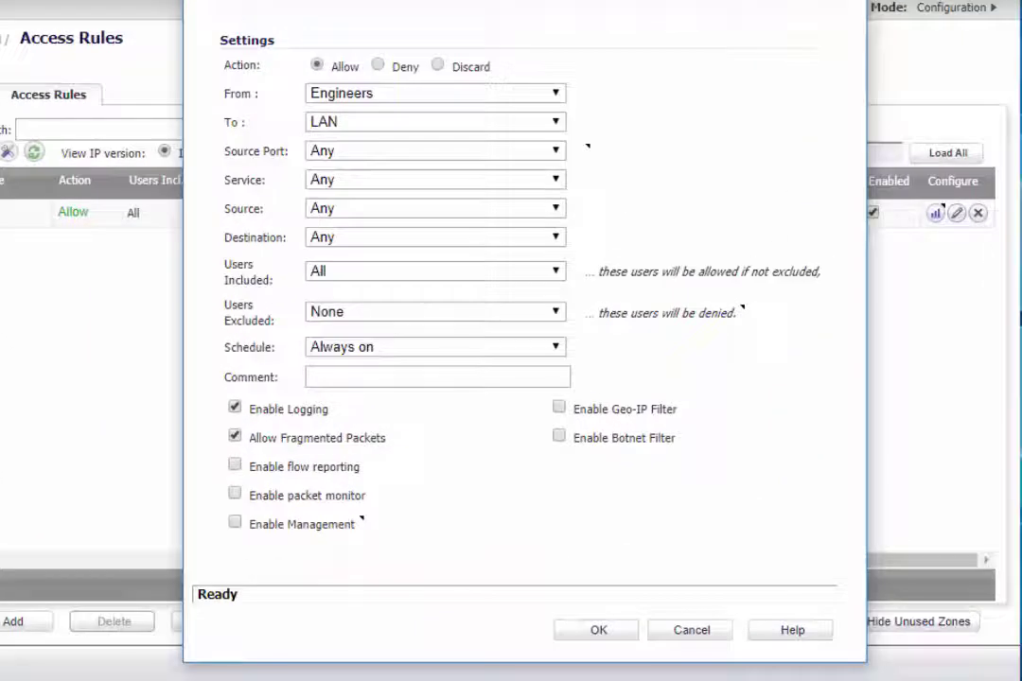
click(332, 21)
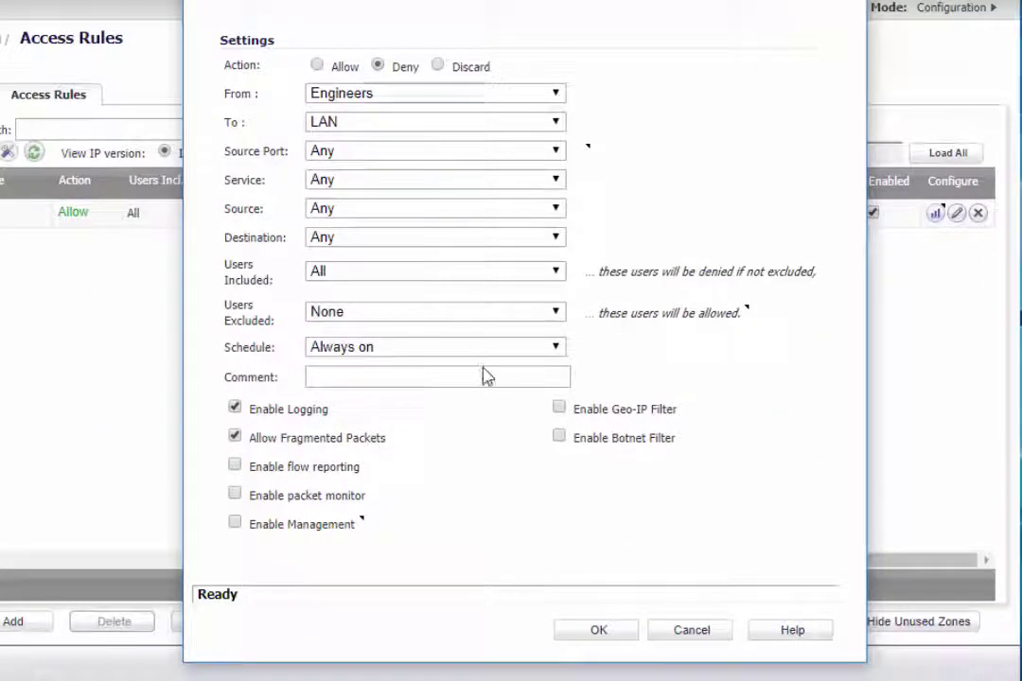
click(605, 631)
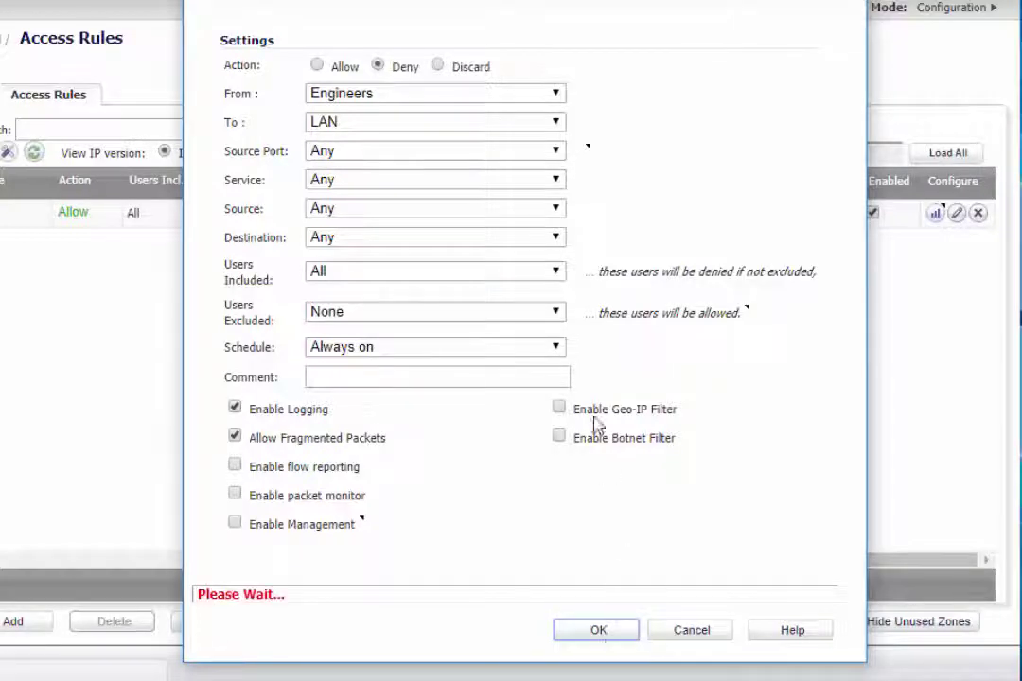